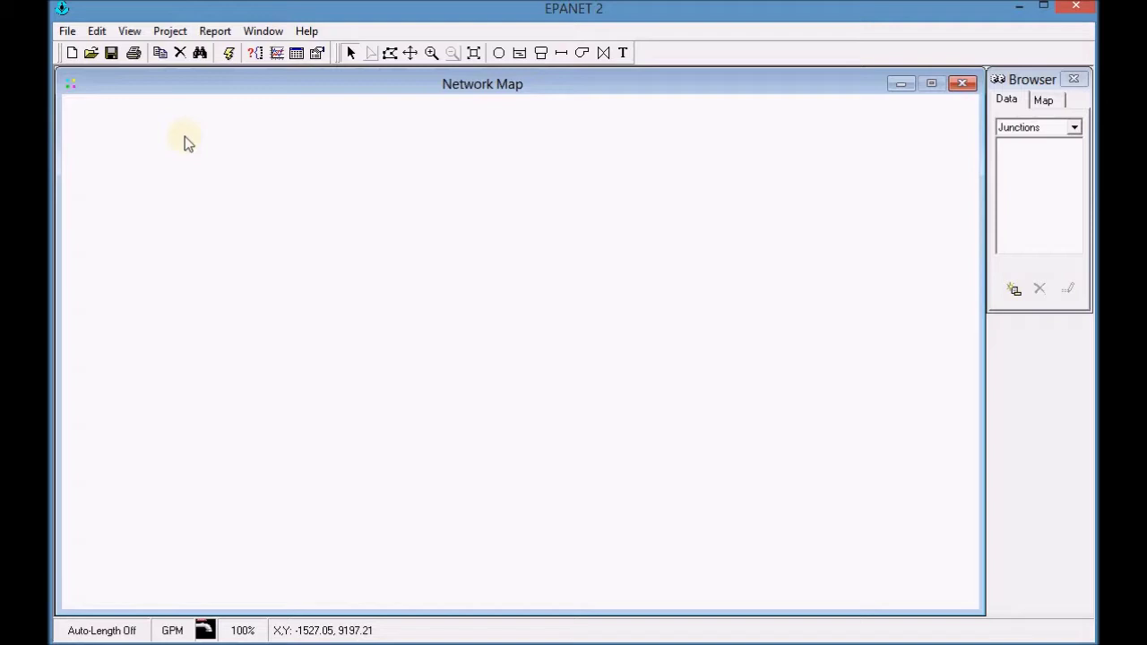
- Open hypothesis_03.inp using the Input file (*.INP) file type
{"action": "left_click", "coordinate": [67, 34]}
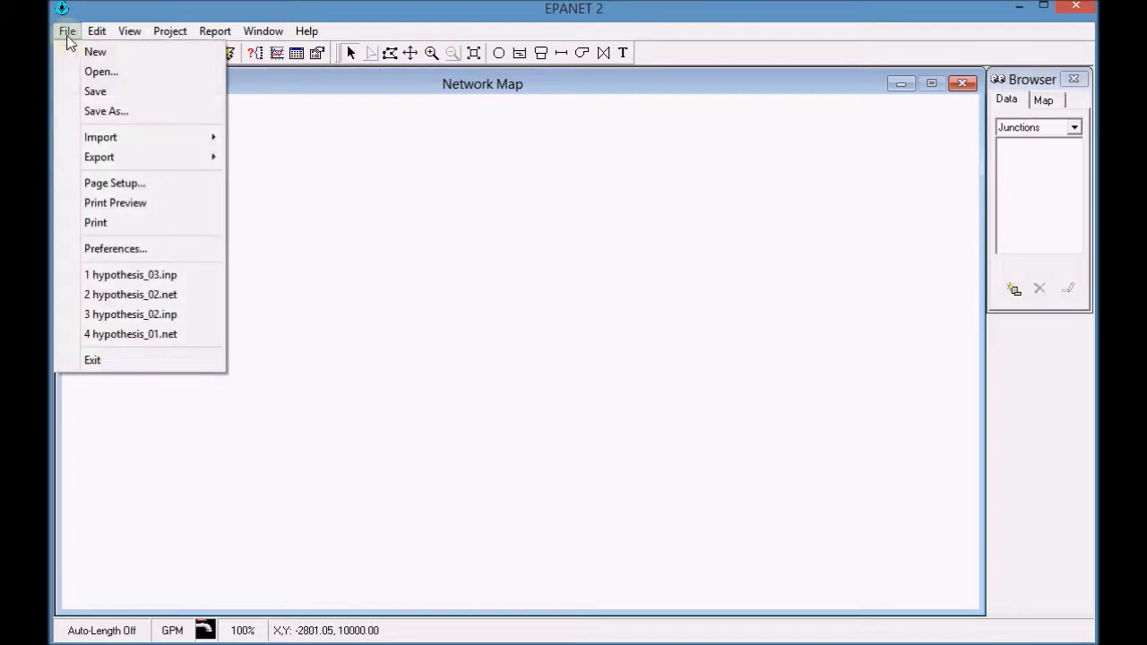
{"action": "left_click", "coordinate": [69, 73]}
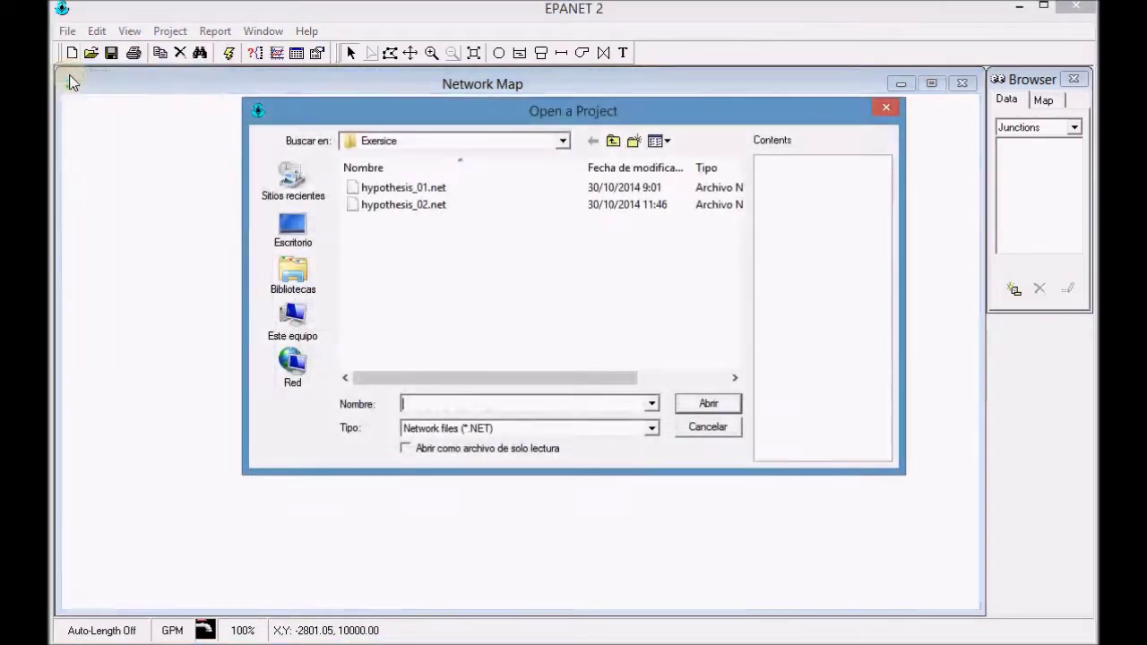
{"action": "left_click", "coordinate": [649, 429]}
{"action": "left_click", "coordinate": [642, 456]}
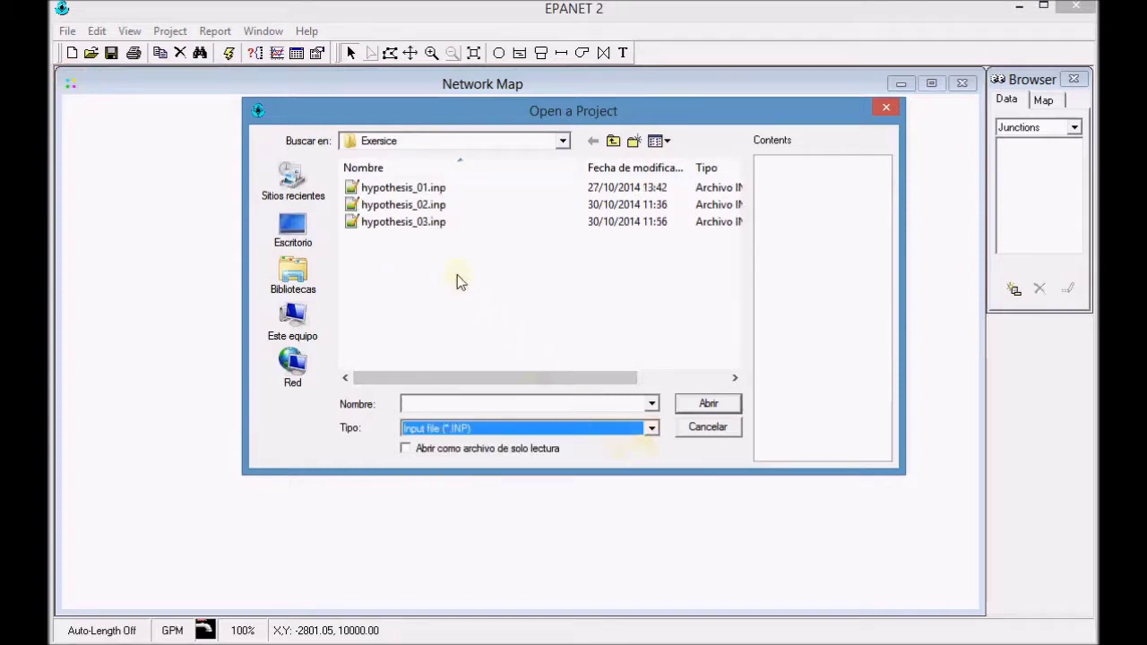
{"action": "left_click", "coordinate": [418, 223]}
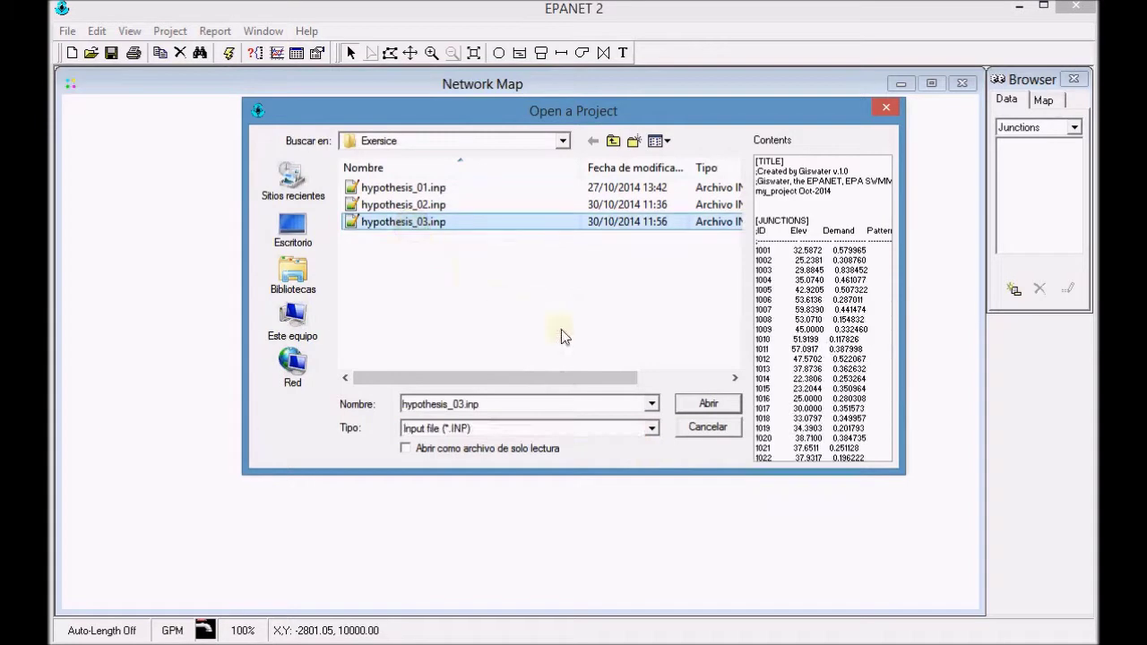
{"action": "left_click", "coordinate": [733, 405]}
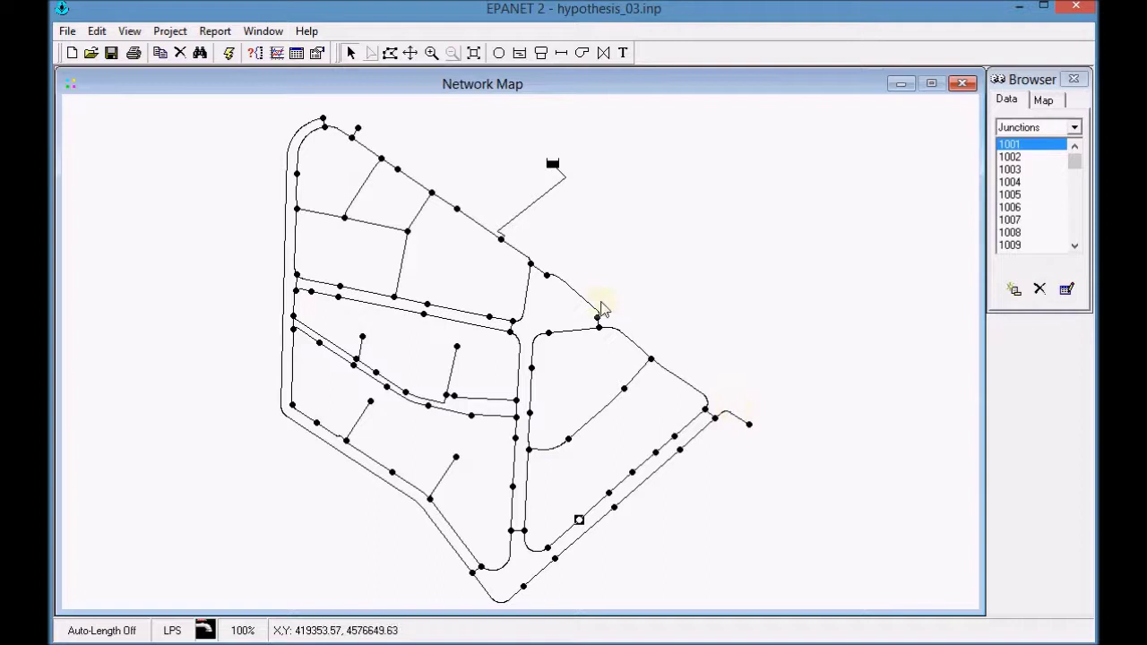
- Run the hydraulic simulation and acknowledge the successful-run message
{"action": "left_click", "coordinate": [230, 54]}
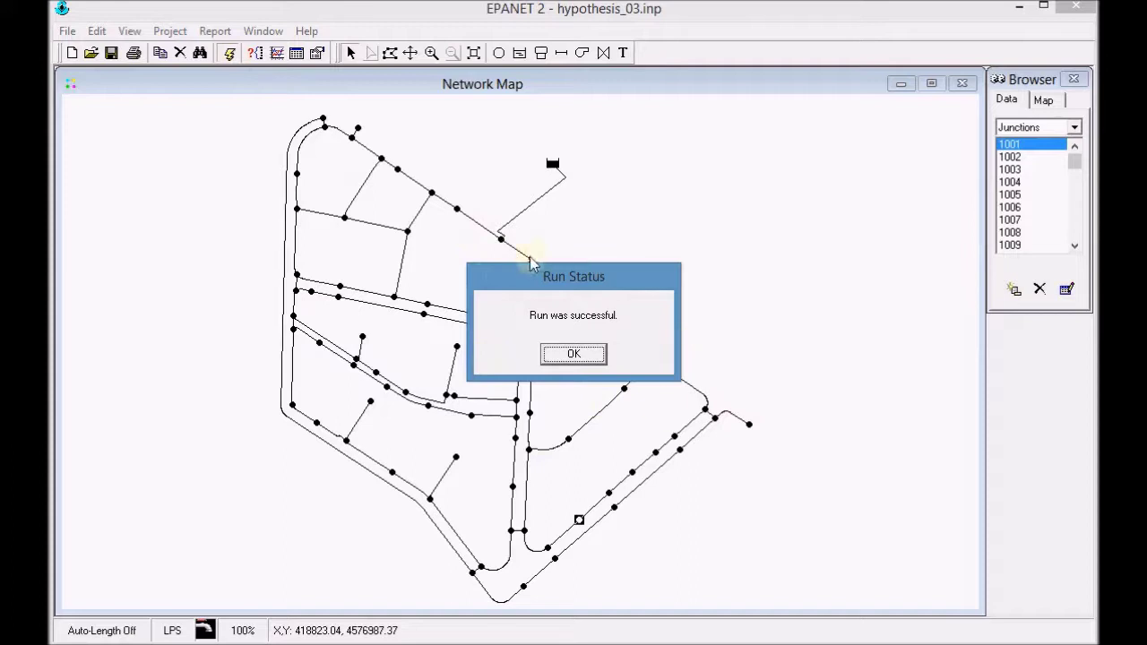
{"action": "left_click", "coordinate": [572, 355]}
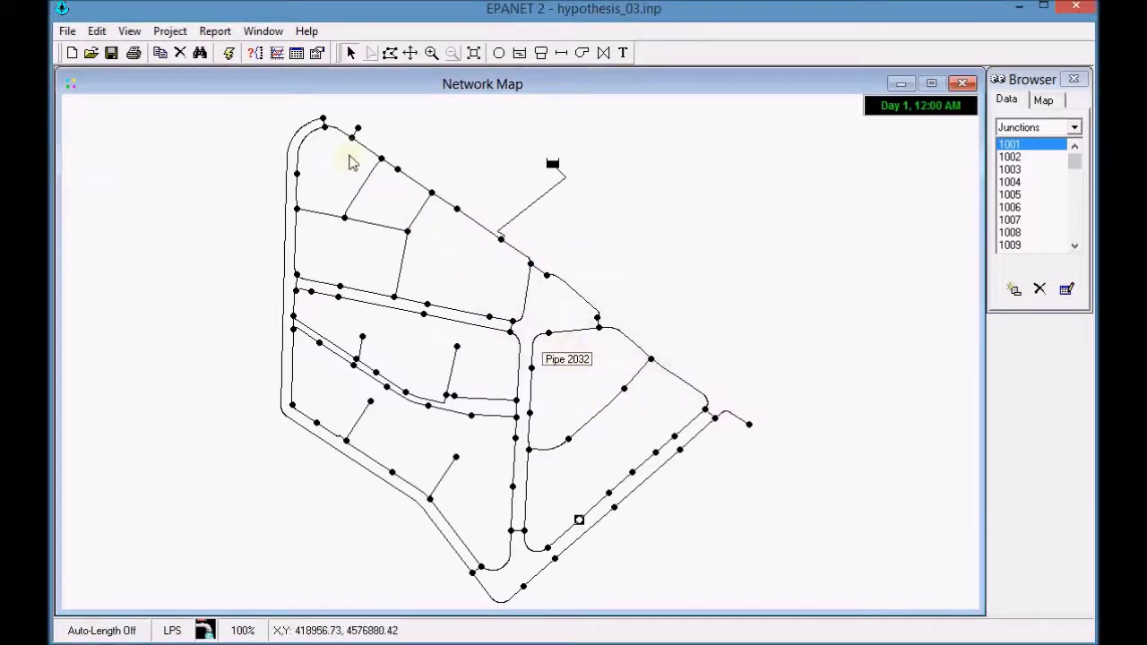
{"action": "left_click", "coordinate": [223, 37]}
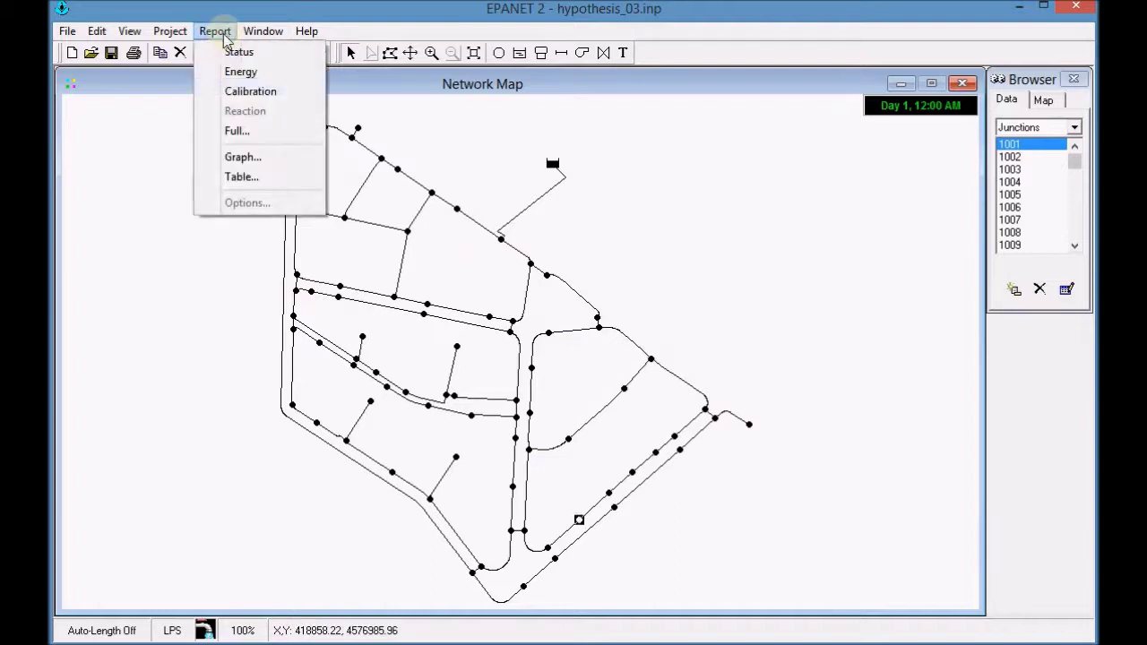
{"action": "left_click", "coordinate": [237, 52]}
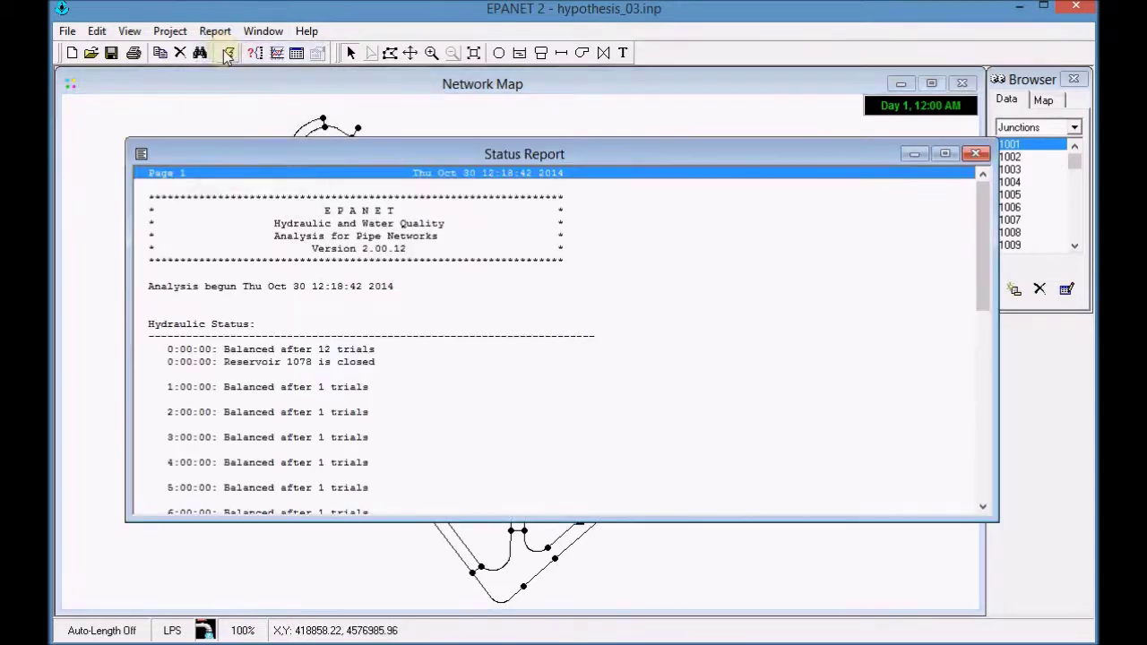
{"action": "left_click", "coordinate": [937, 156]}
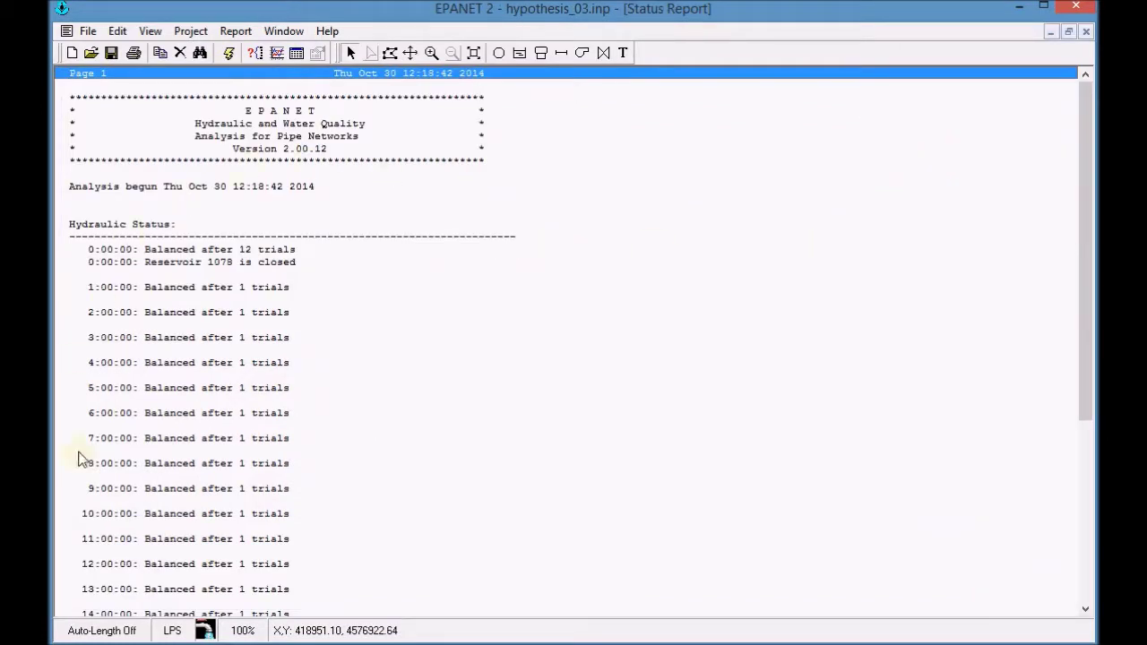
{"action": "scroll", "coordinate": [417, 260], "scroll_direction": "down", "scroll_amount": 8}
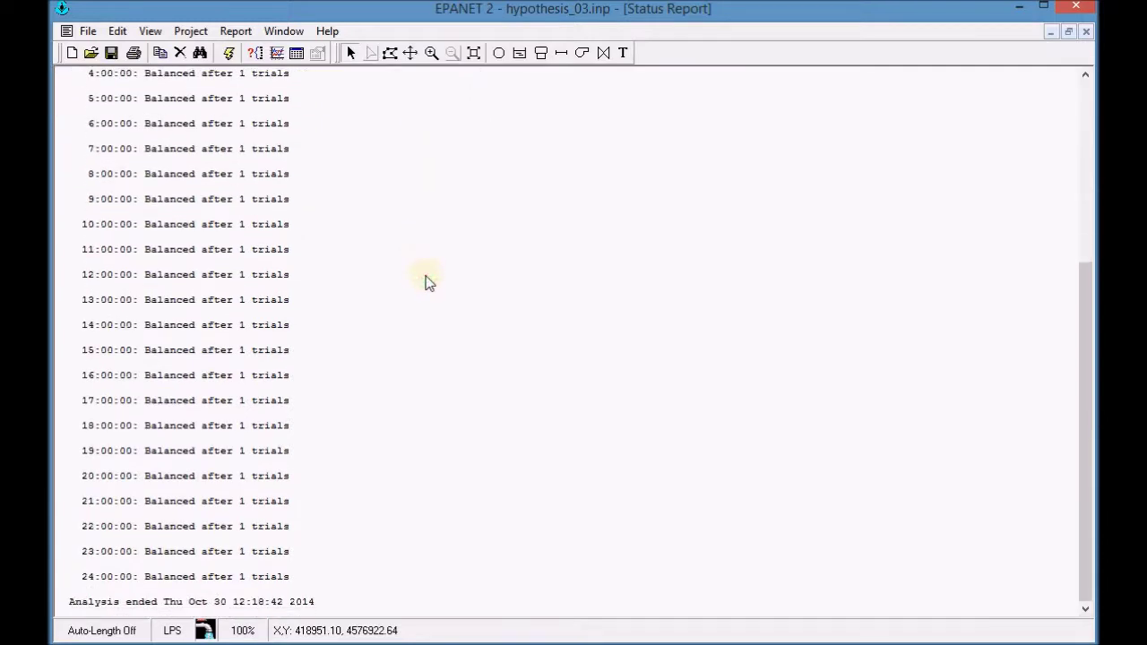
{"action": "scroll", "coordinate": [426, 281], "scroll_direction": "up", "scroll_amount": 8}
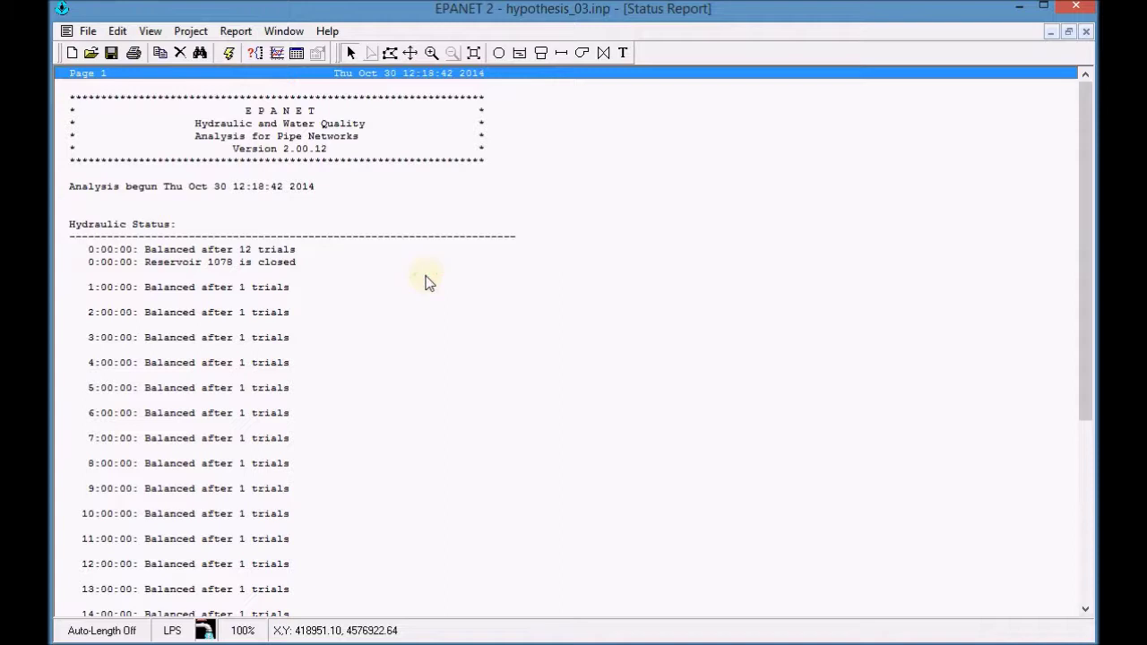
{"action": "left_click", "coordinate": [1086, 33]}
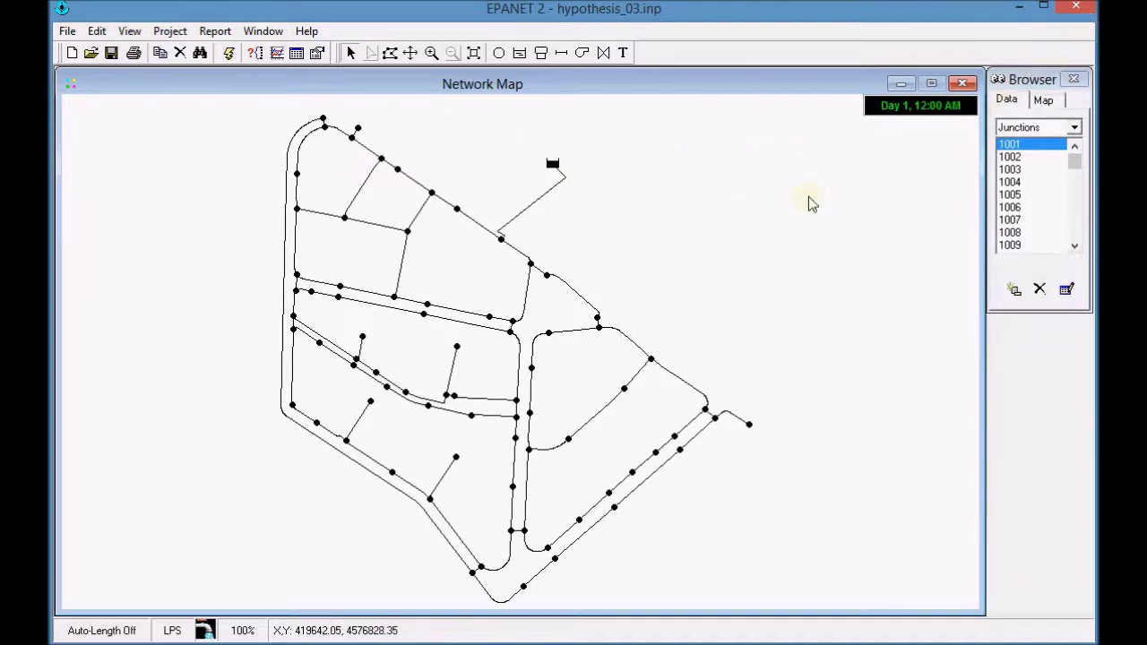
- In the Browser's Map tab, set Nodes to Pressure and Links to Velocity
{"action": "left_click", "coordinate": [1049, 100]}
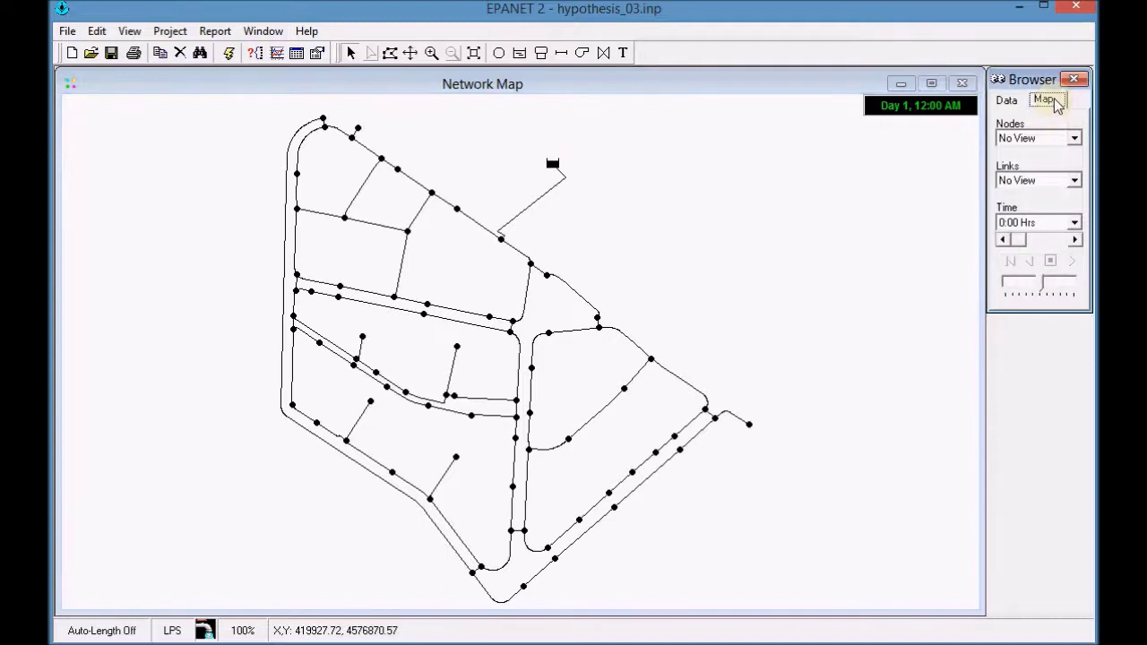
{"action": "left_click", "coordinate": [1074, 139]}
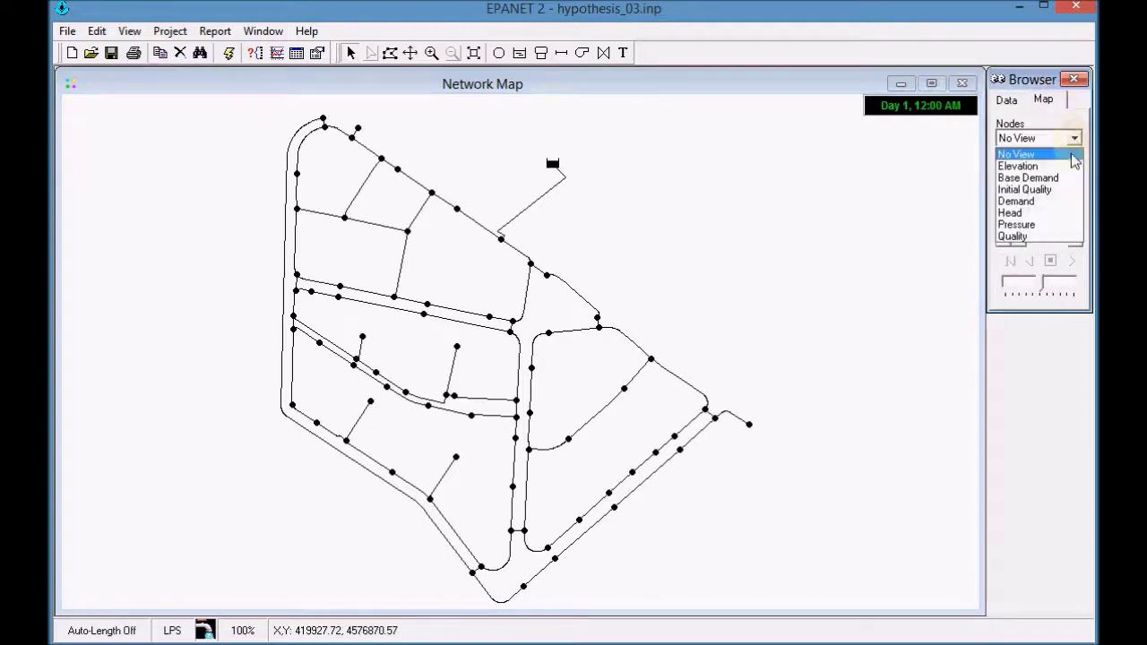
{"action": "left_click", "coordinate": [1058, 224]}
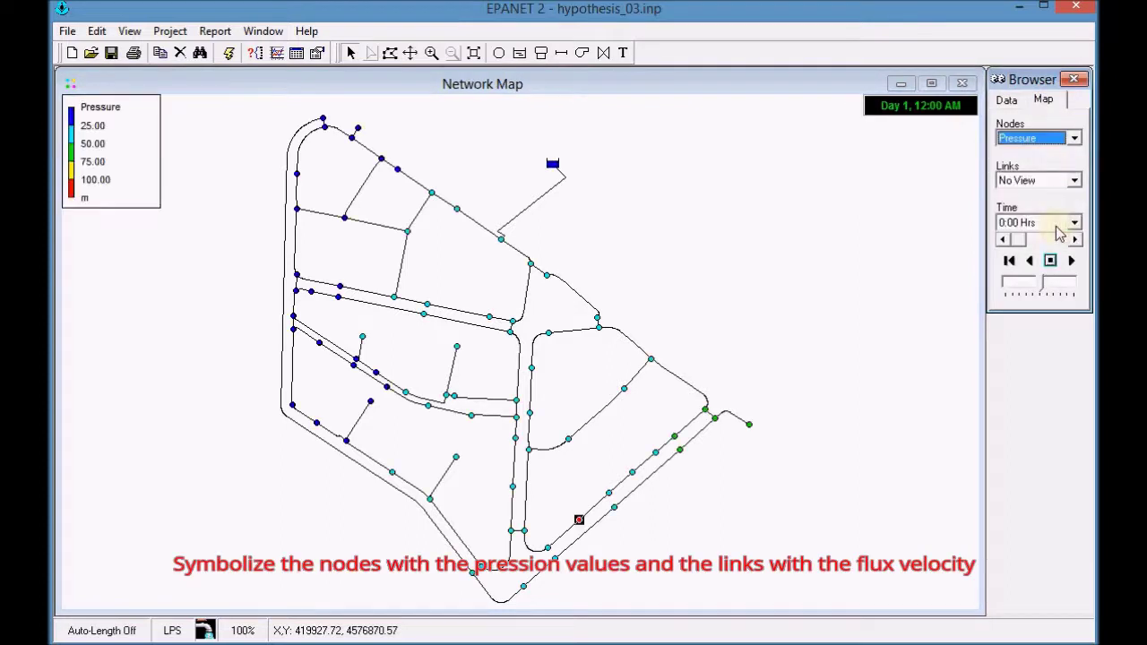
{"action": "left_click", "coordinate": [1074, 180]}
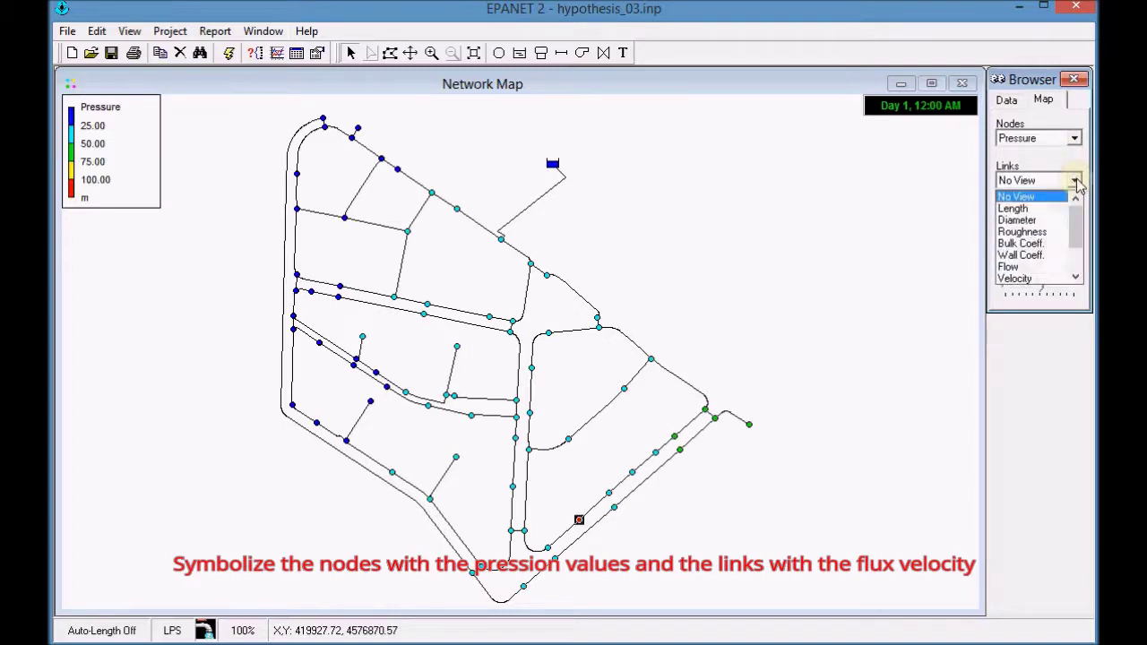
{"action": "left_click", "coordinate": [1033, 279]}
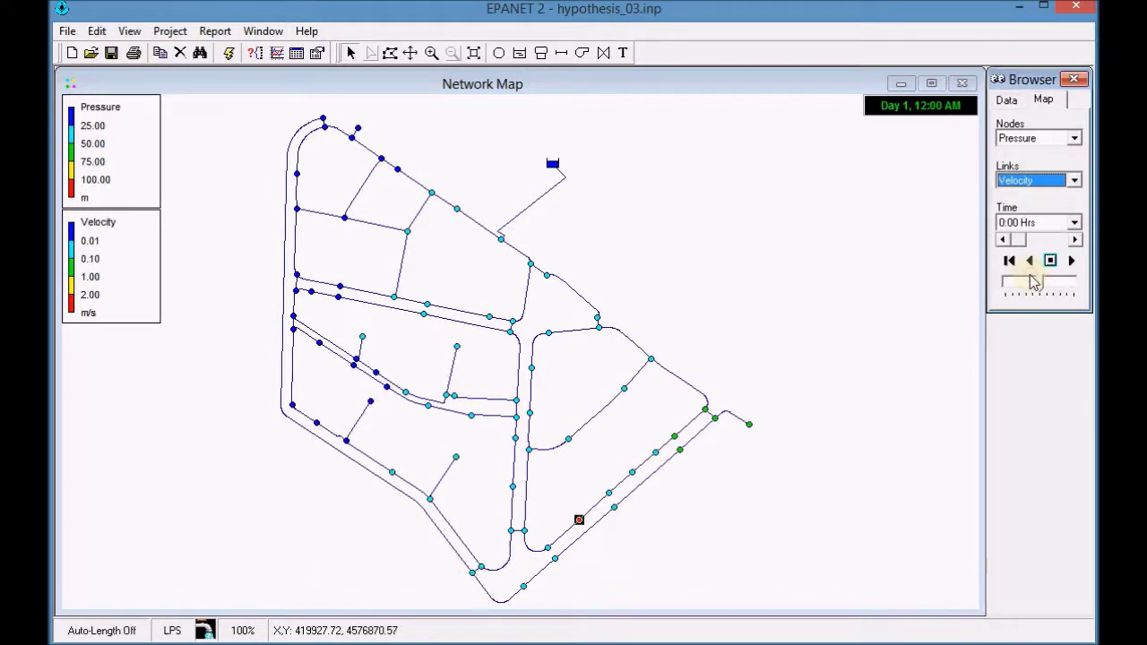
{"action": "left_click", "coordinate": [836, 297]}
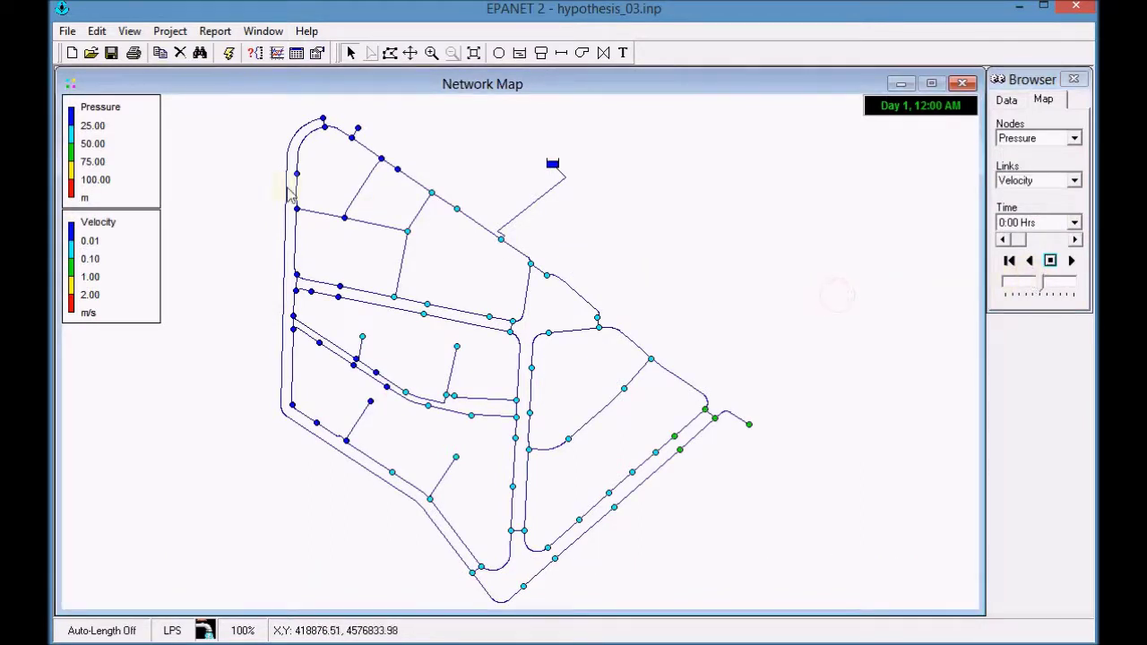
- Edit the Pressure legend to breakpoints 15, 30, 45 and 60 and apply it
{"action": "double_click", "coordinate": [134, 145]}
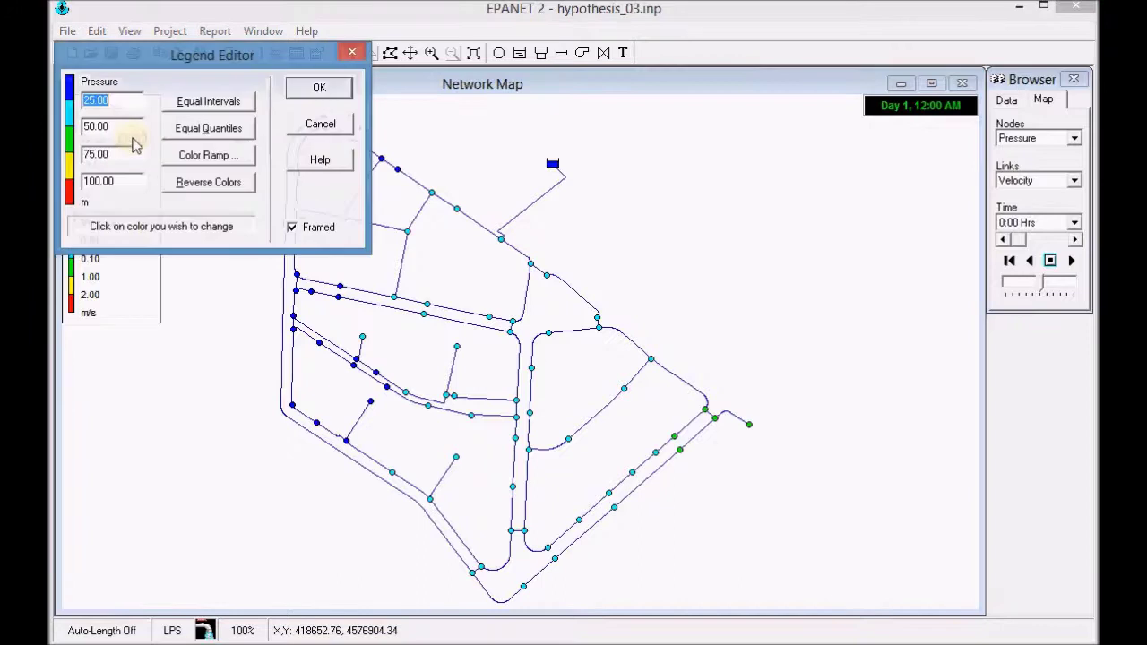
{"action": "type", "text": "15"}
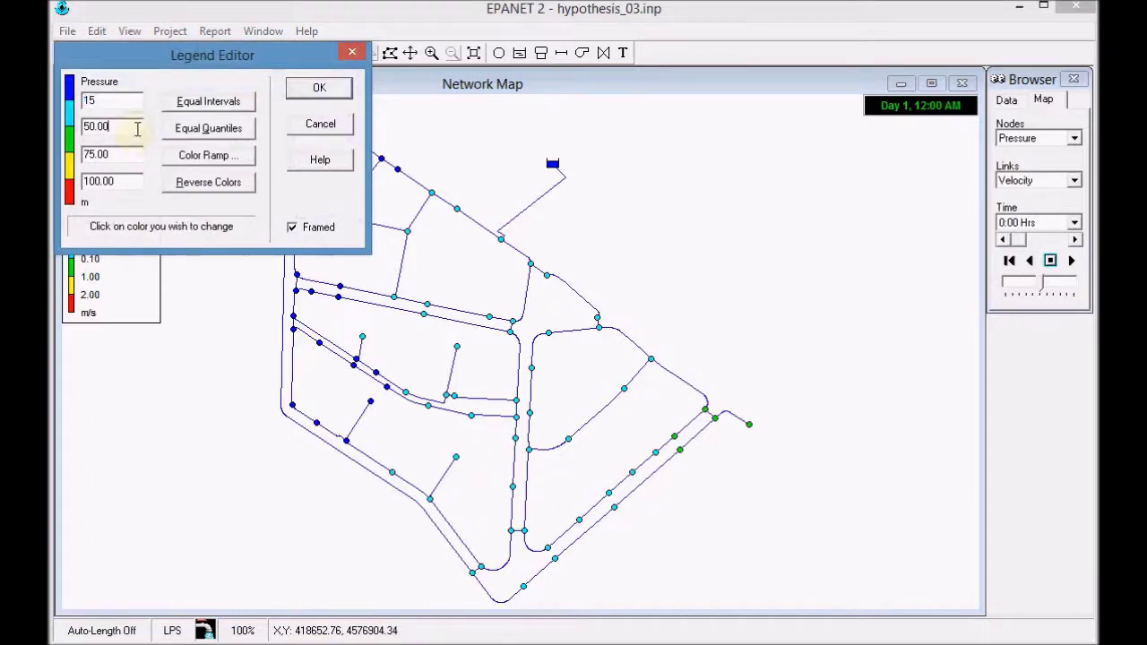
{"action": "double_click", "coordinate": [137, 129]}
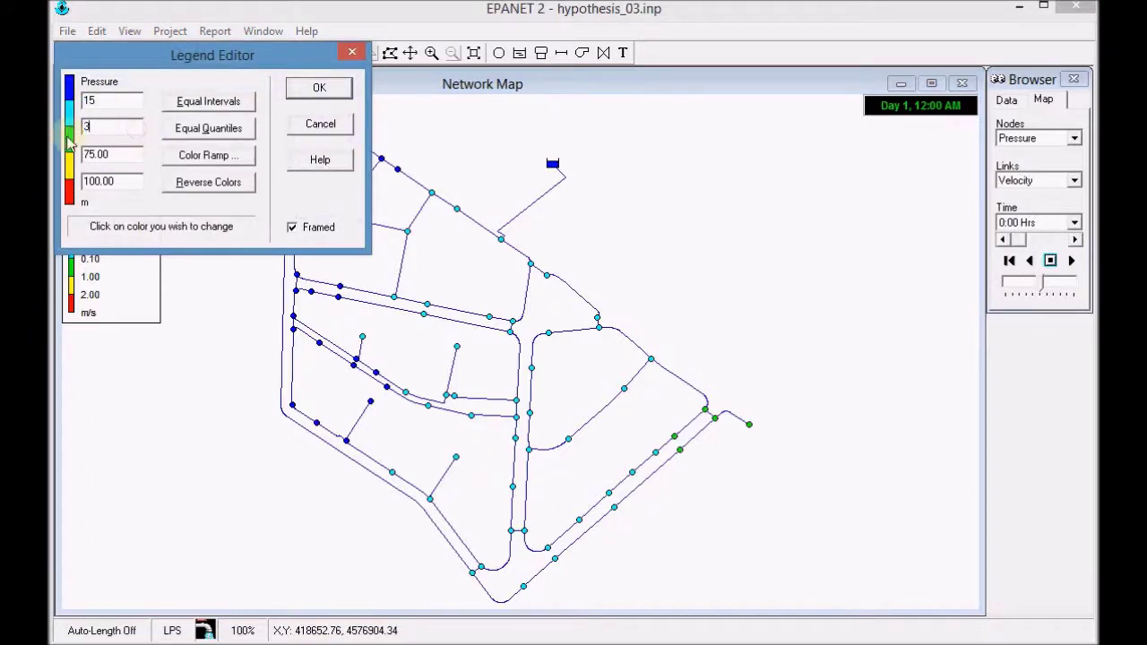
{"action": "double_click", "coordinate": [97, 154]}
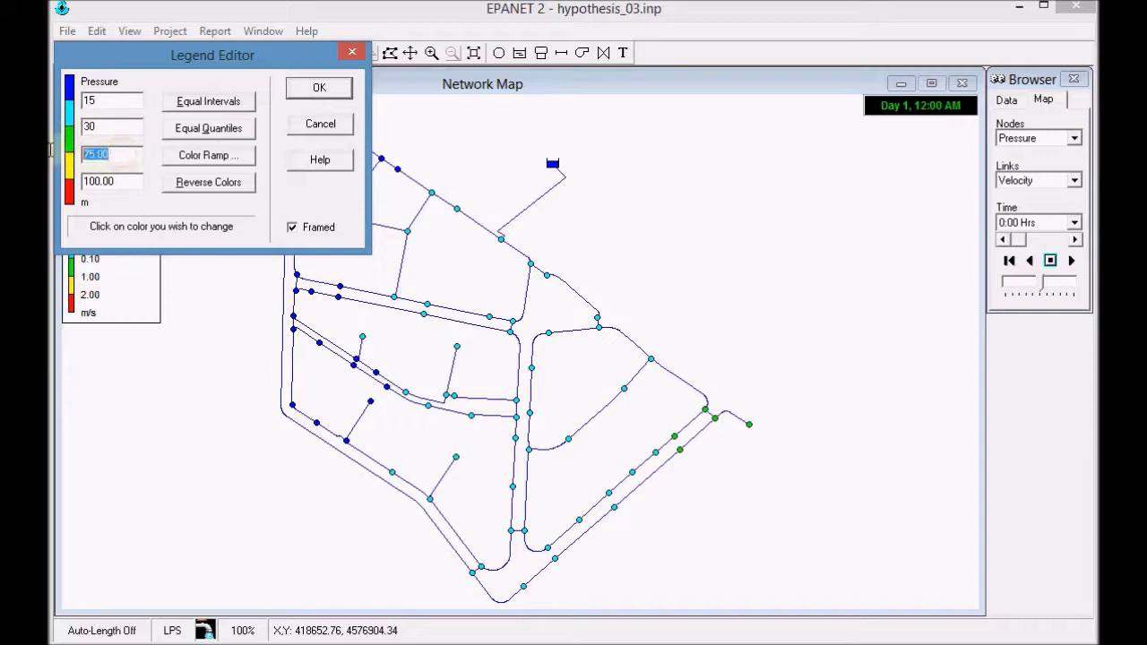
{"action": "type", "text": "45"}
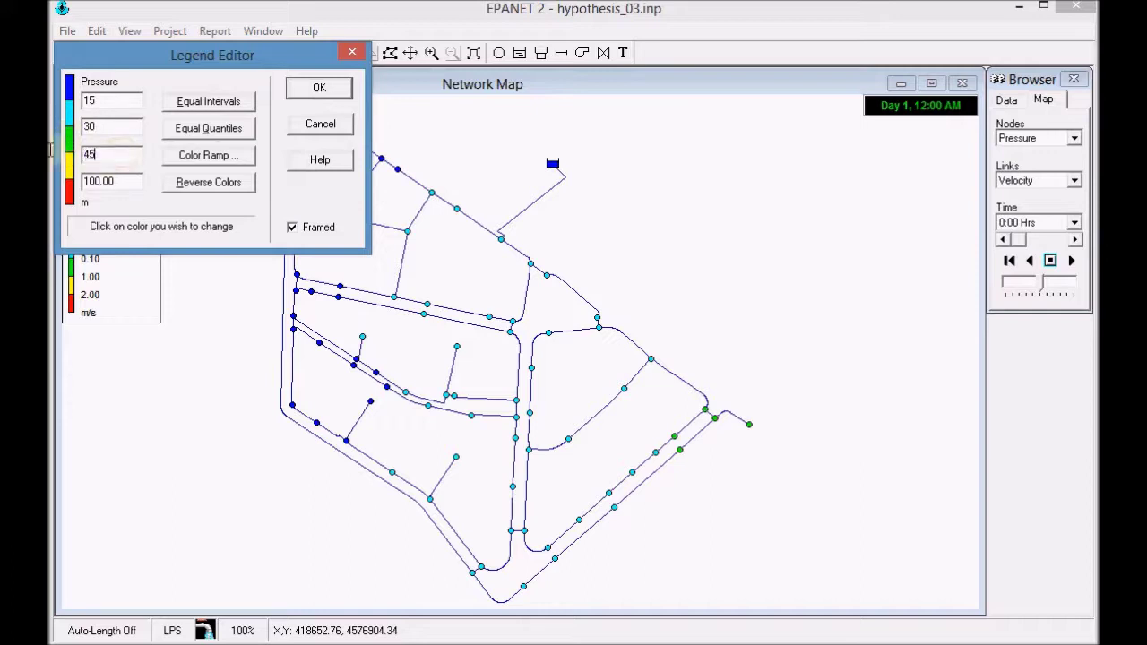
{"action": "double_click", "coordinate": [107, 181]}
{"action": "type", "text": "60"}
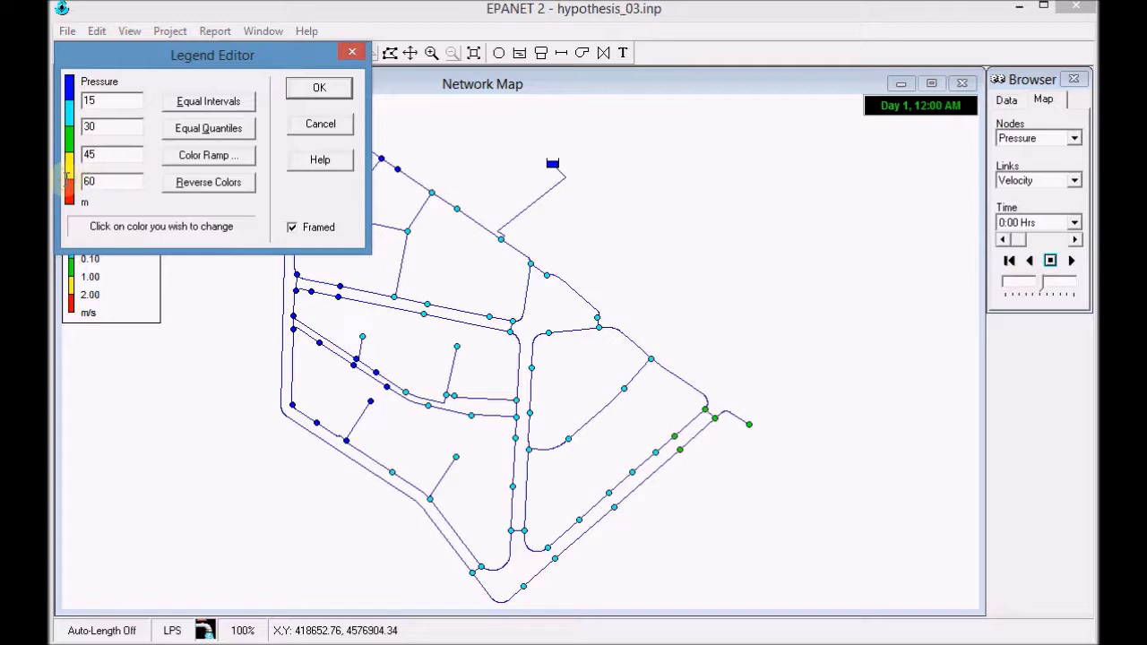
{"action": "left_click", "coordinate": [316, 93]}
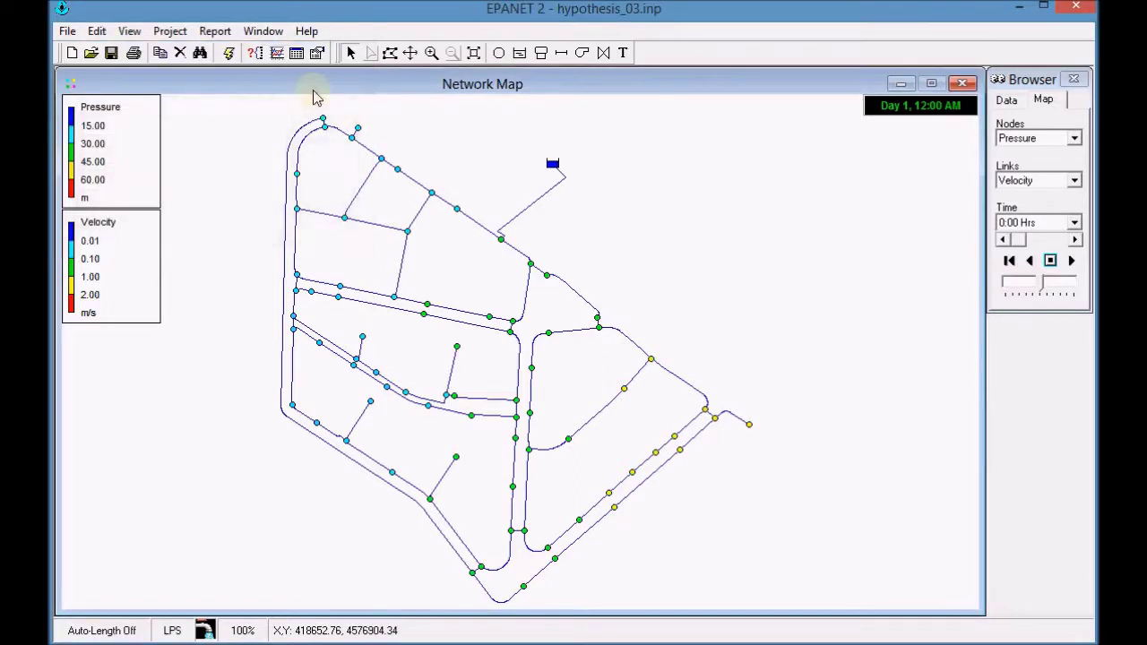
- Edit the Velocity legend to breakpoints 0.50, 1.00, 1.50 and 2.00 and apply it
{"action": "double_click", "coordinate": [104, 258]}
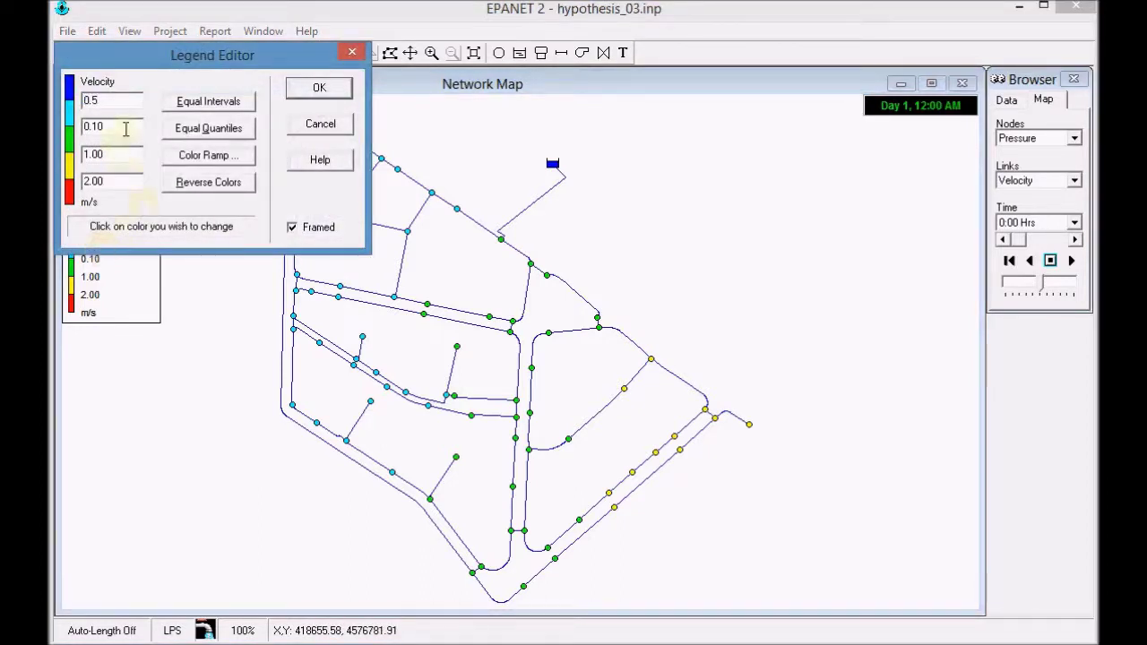
{"action": "left_click_drag", "start_coordinate": [126, 128], "coordinate": [54, 120]}
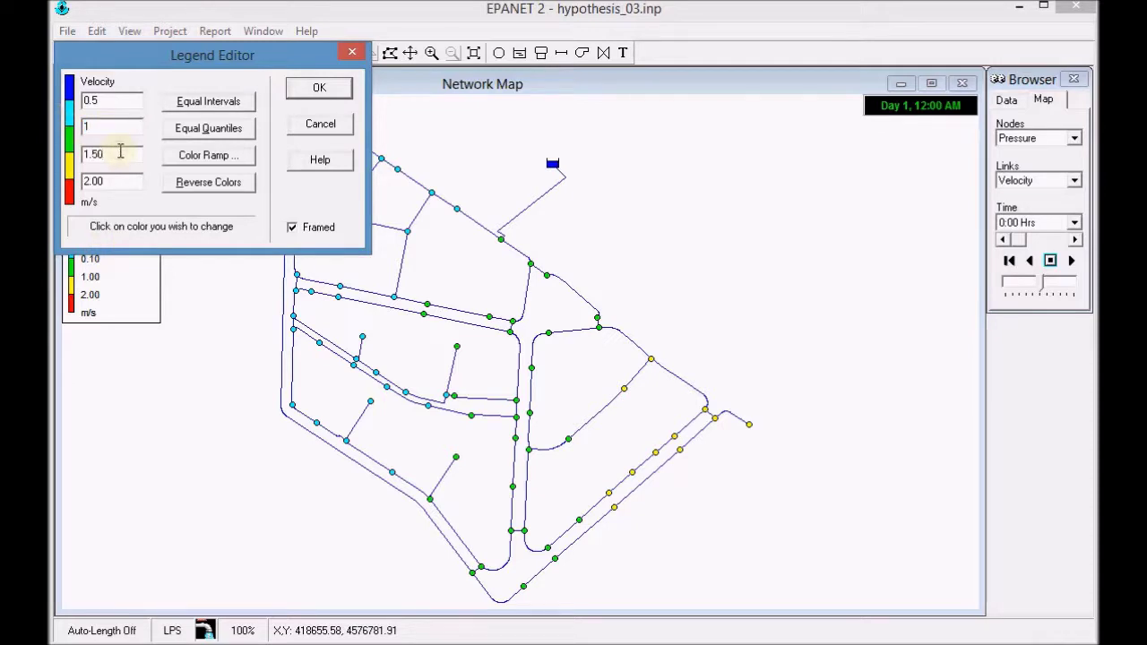
{"action": "left_click", "coordinate": [118, 182]}
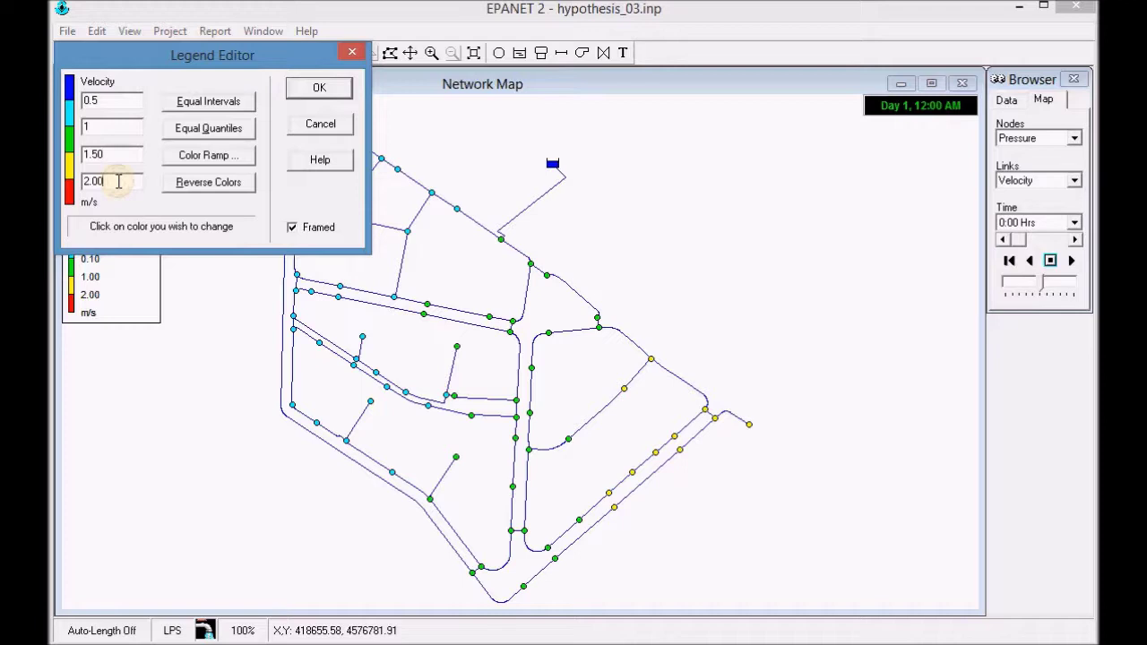
{"action": "left_click", "coordinate": [318, 87]}
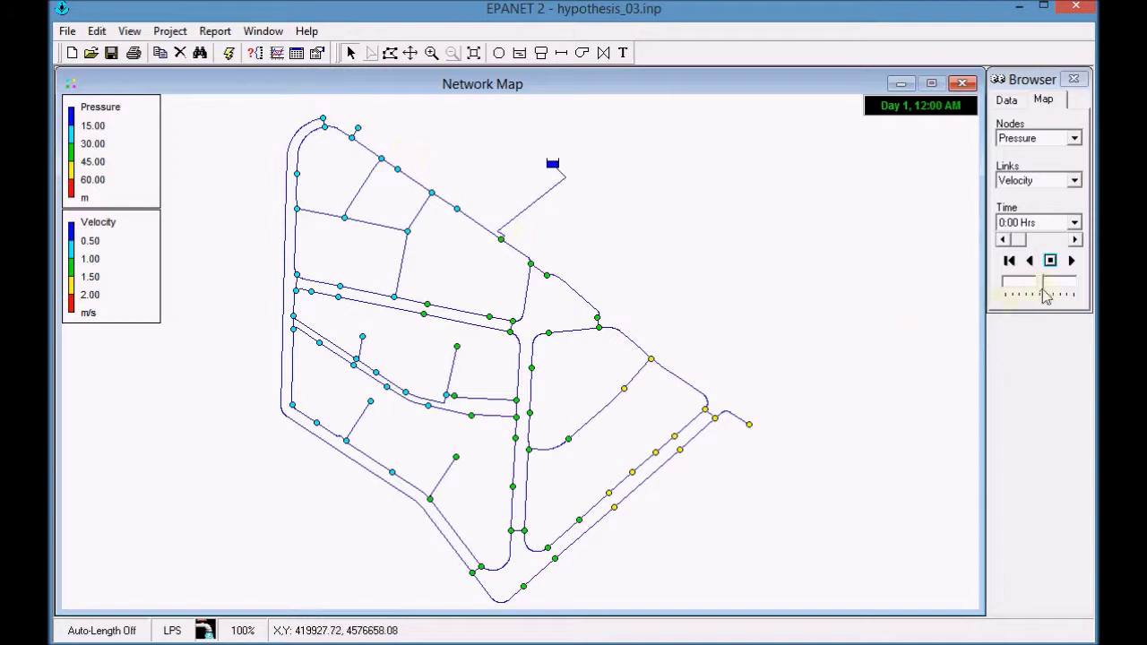
{"action": "left_click", "coordinate": [1074, 266]}
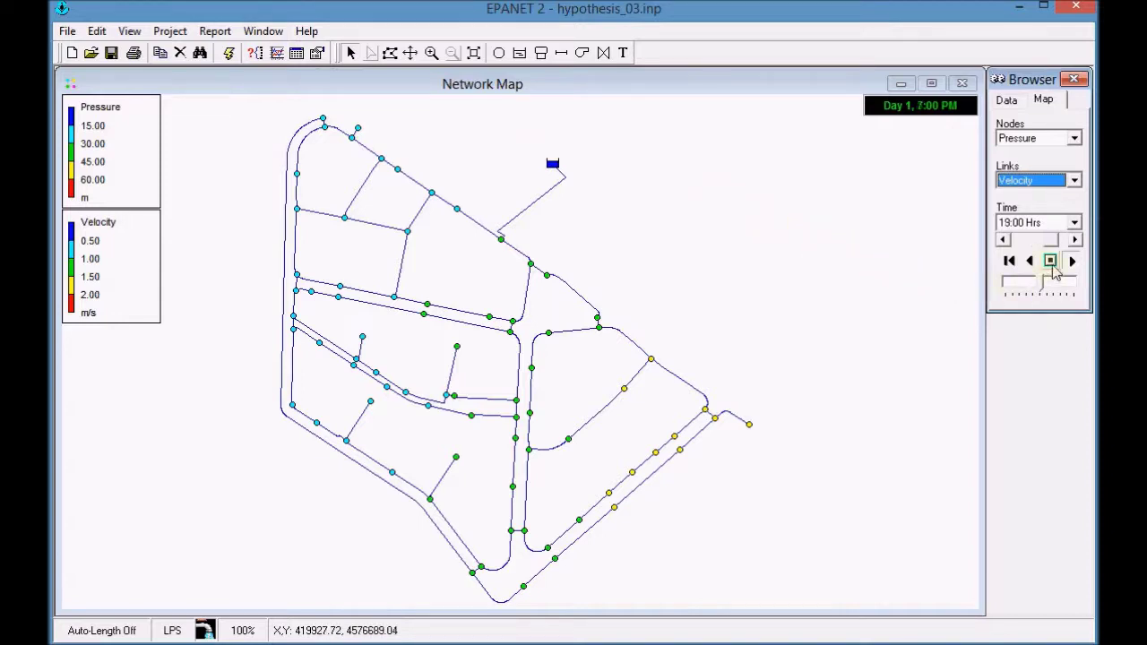
{"action": "left_click", "coordinate": [1053, 264]}
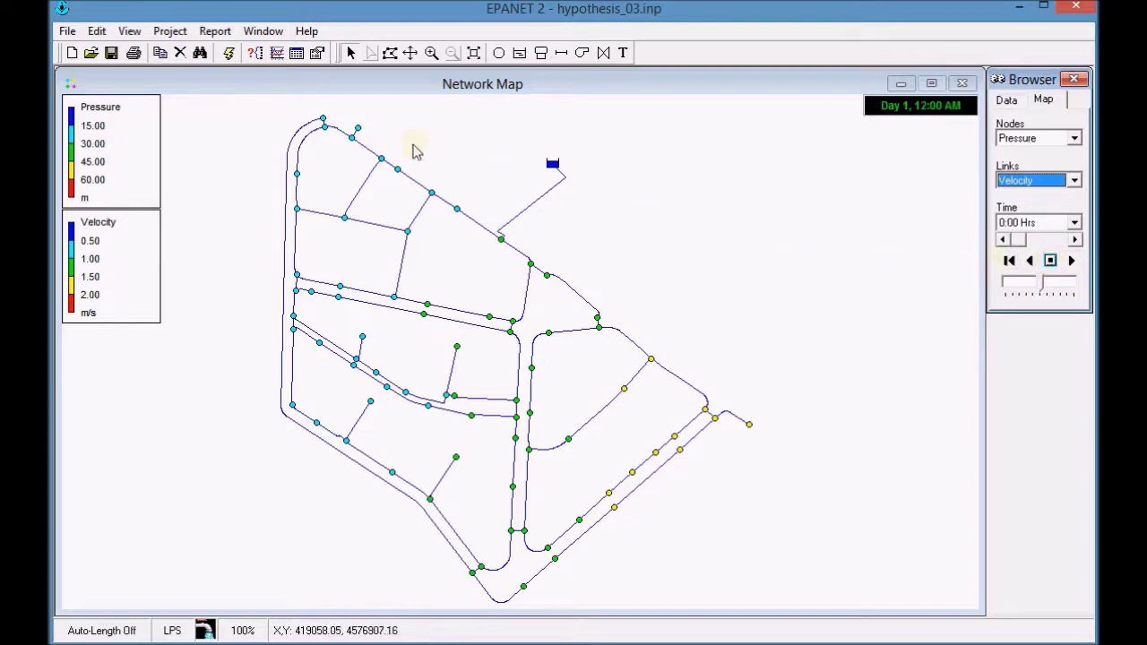
- Create a Network Nodes table at 0:00 Hrs and make its window taller
{"action": "left_click", "coordinate": [215, 31]}
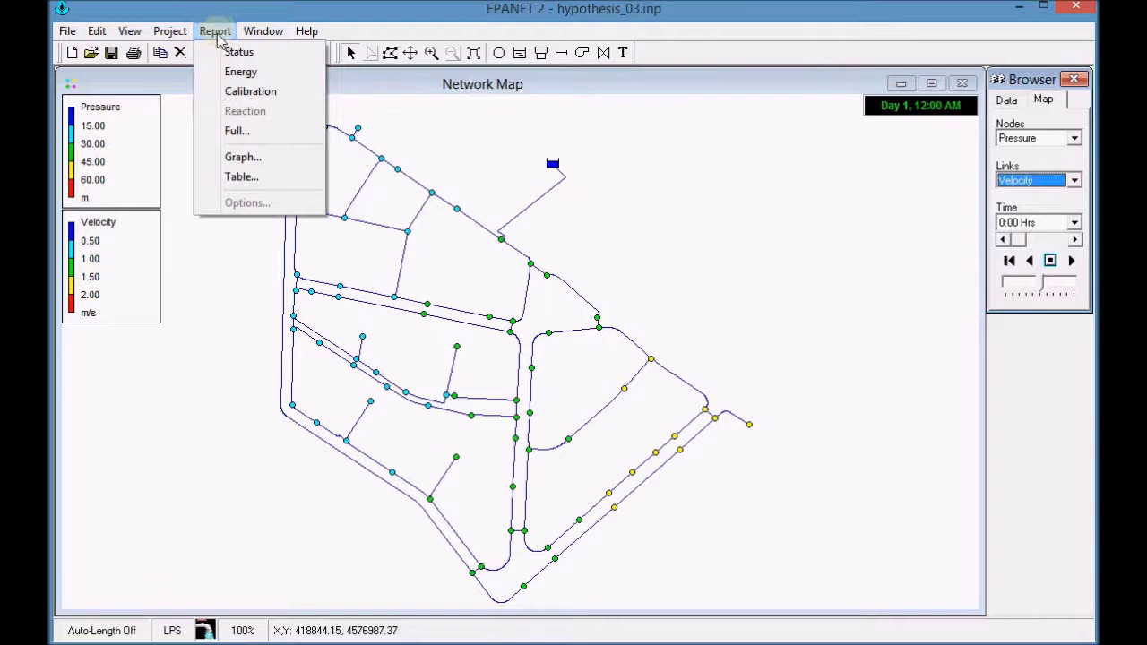
{"action": "left_click", "coordinate": [235, 176]}
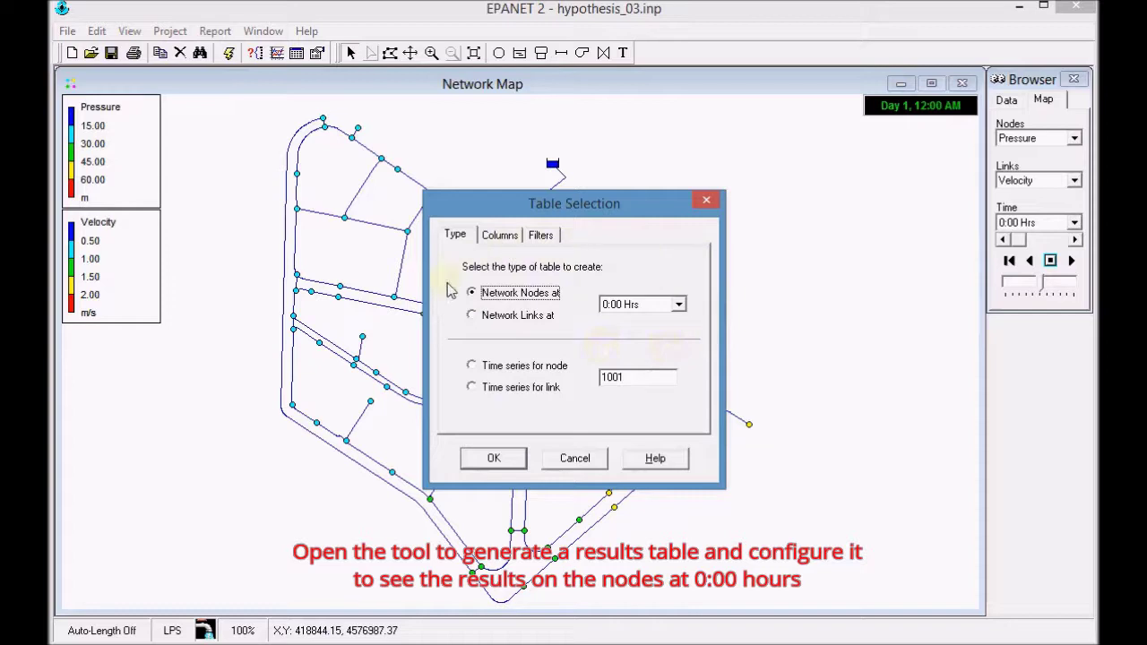
{"action": "left_click", "coordinate": [487, 459]}
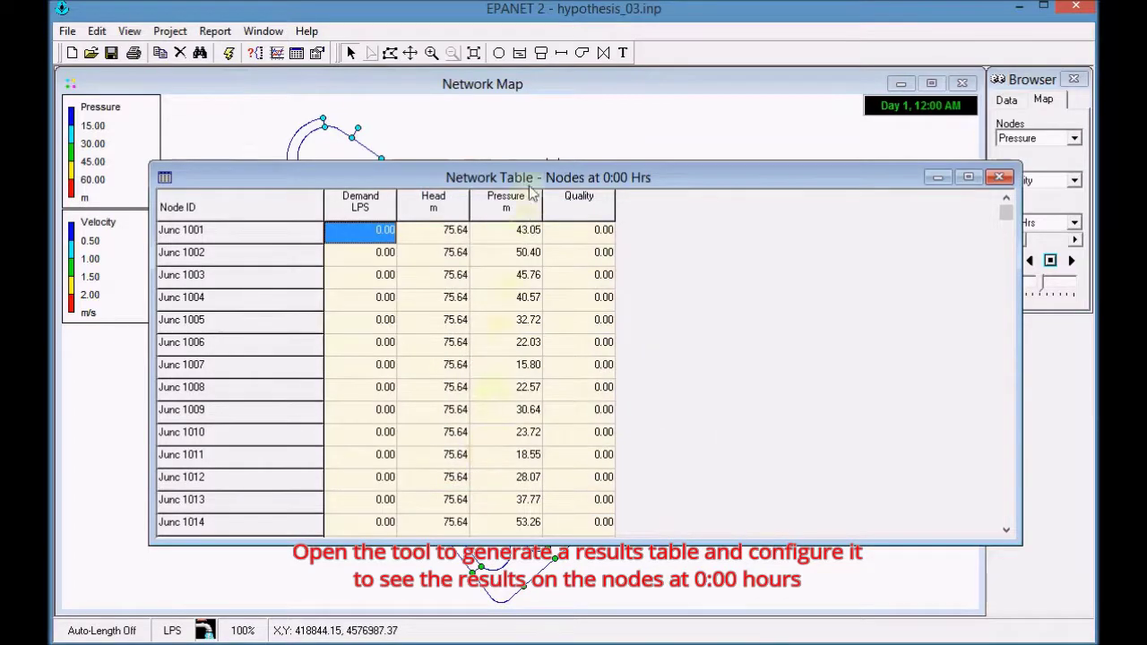
{"action": "left_click_drag", "start_coordinate": [536, 157], "coordinate": [535, 128]}
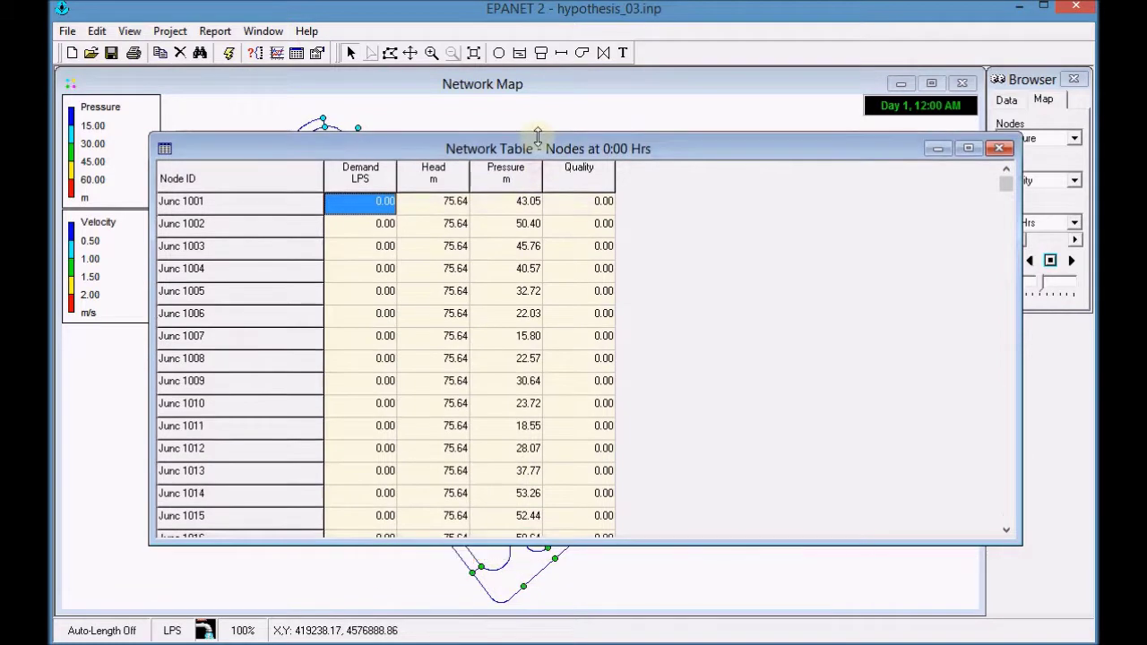
- Create a Network Nodes table at 10:00 Hrs, offset from the 0:00 Hrs table
{"action": "left_click", "coordinate": [215, 31]}
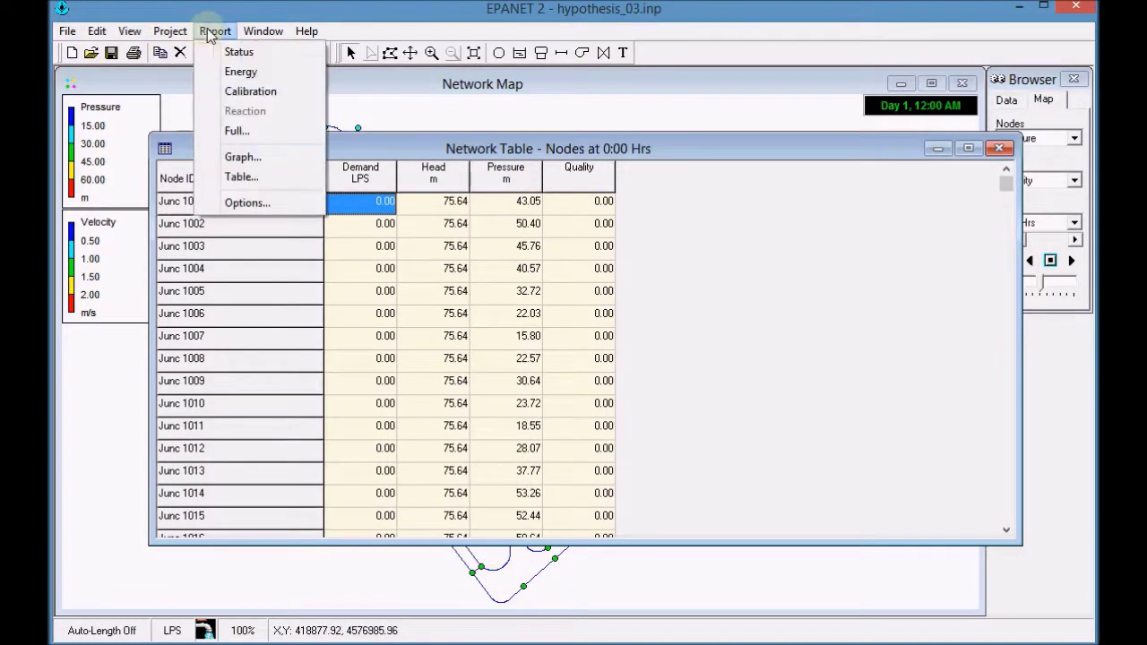
{"action": "left_click", "coordinate": [240, 177]}
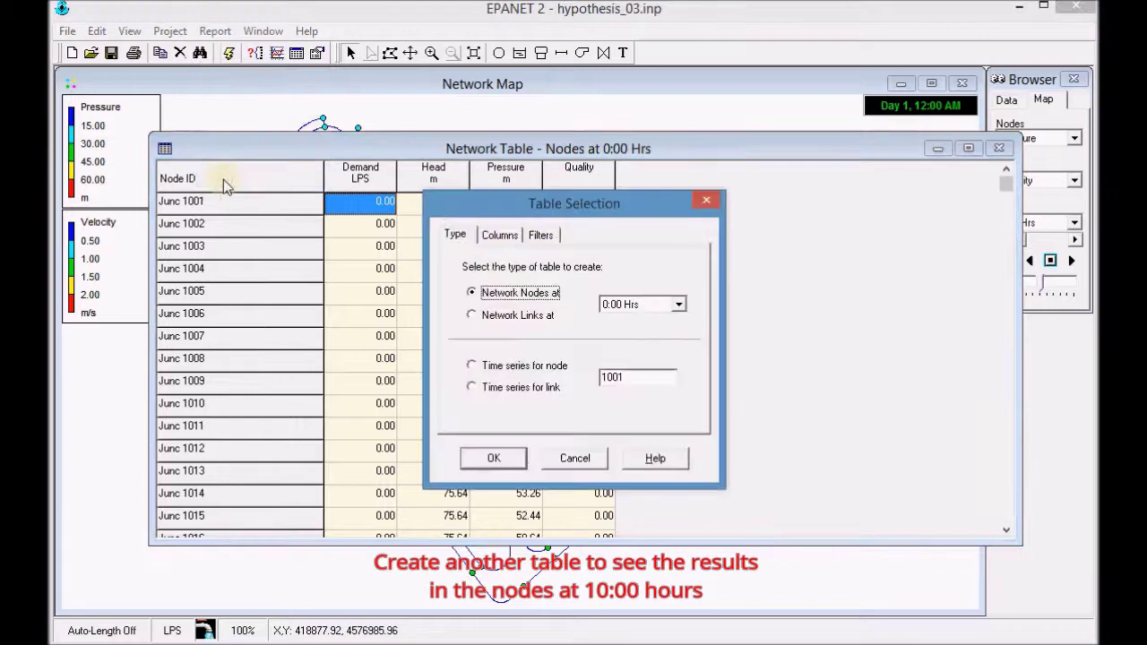
{"action": "left_click", "coordinate": [671, 305]}
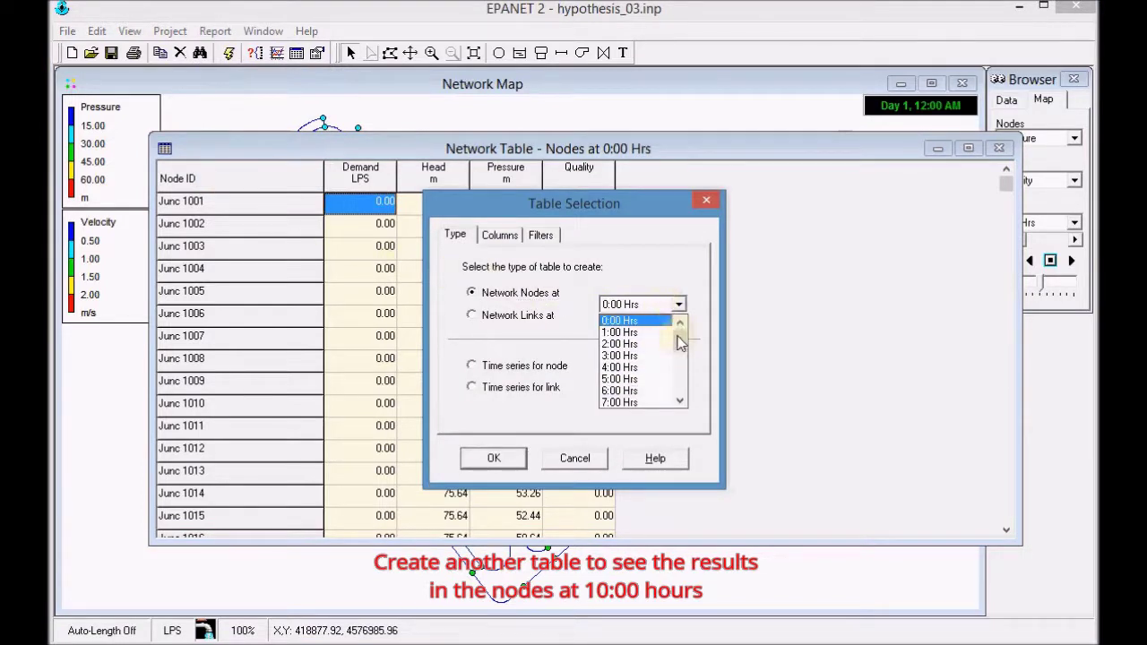
{"action": "left_click_drag", "start_coordinate": [680, 336], "coordinate": [680, 346]}
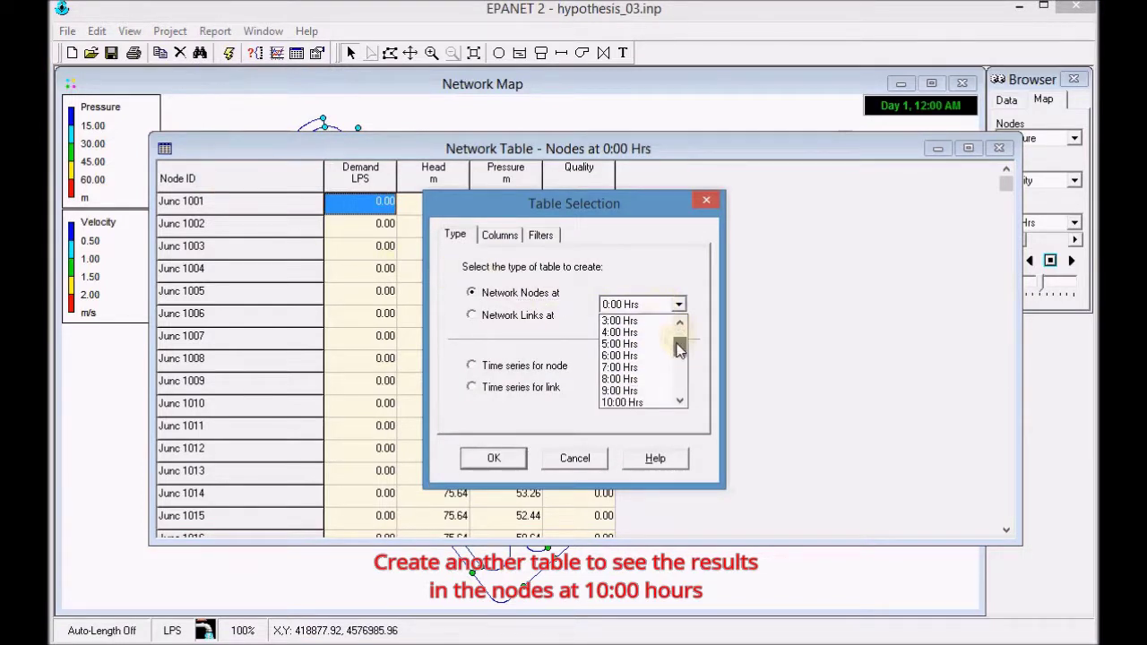
{"action": "left_click", "coordinate": [627, 402]}
{"action": "left_click", "coordinate": [507, 458]}
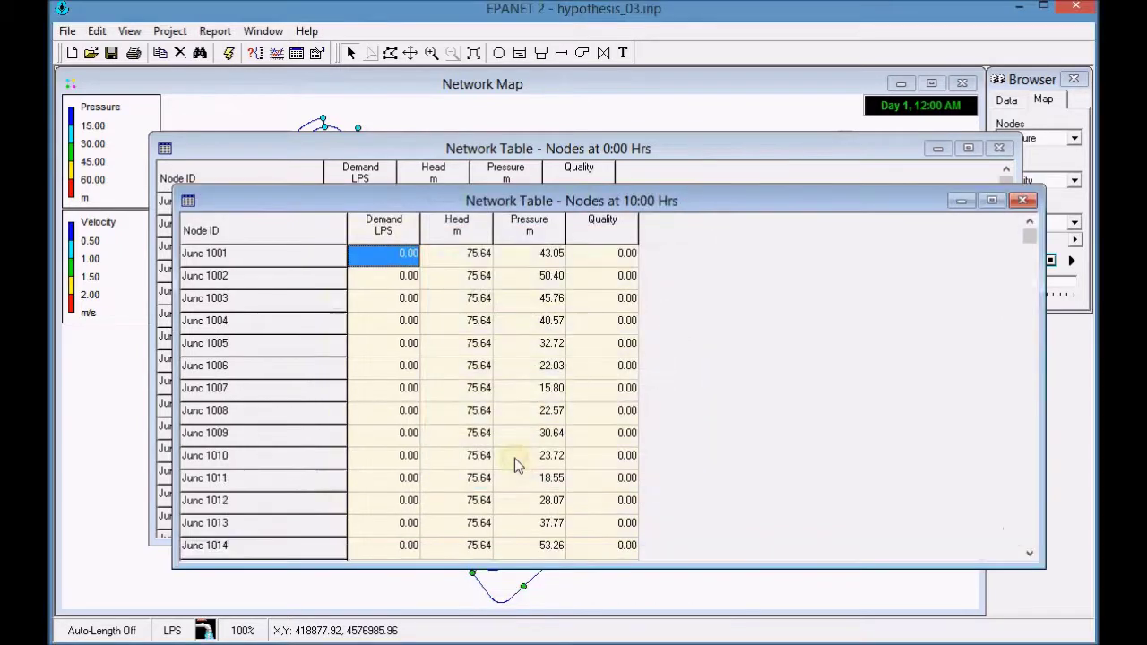
{"action": "left_click_drag", "start_coordinate": [505, 199], "coordinate": [549, 242]}
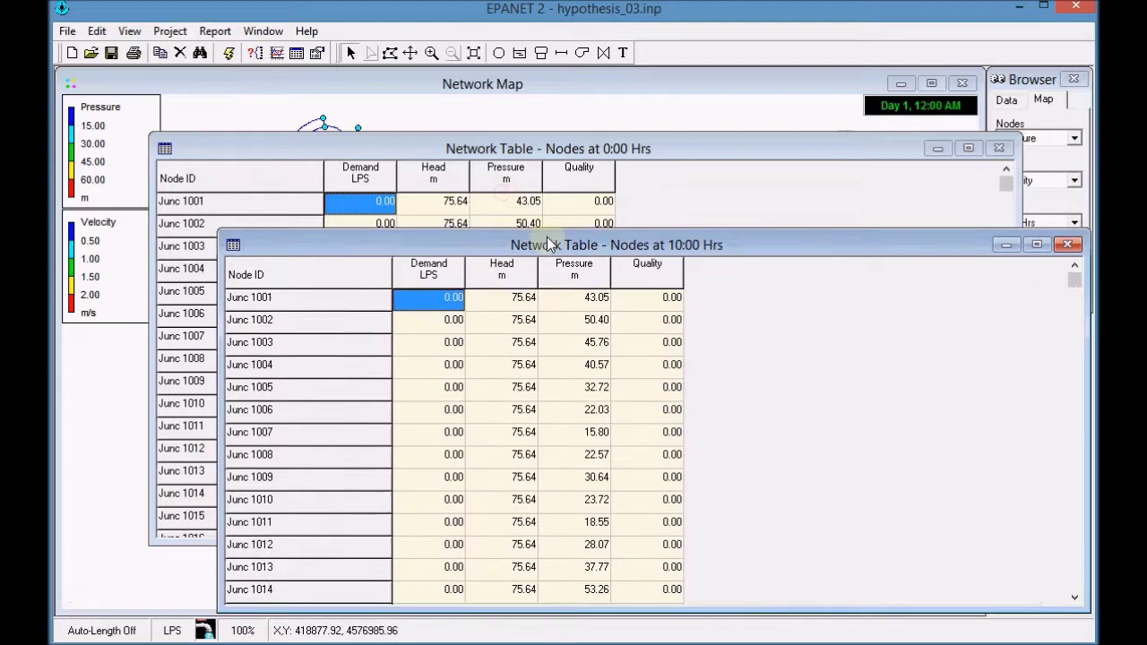
- Resize the 0:00 Hrs node table so the 10:00 Hrs table shows too
{"action": "left_click", "coordinate": [504, 149]}
{"action": "left_click_drag", "start_coordinate": [466, 133], "coordinate": [384, 78]}
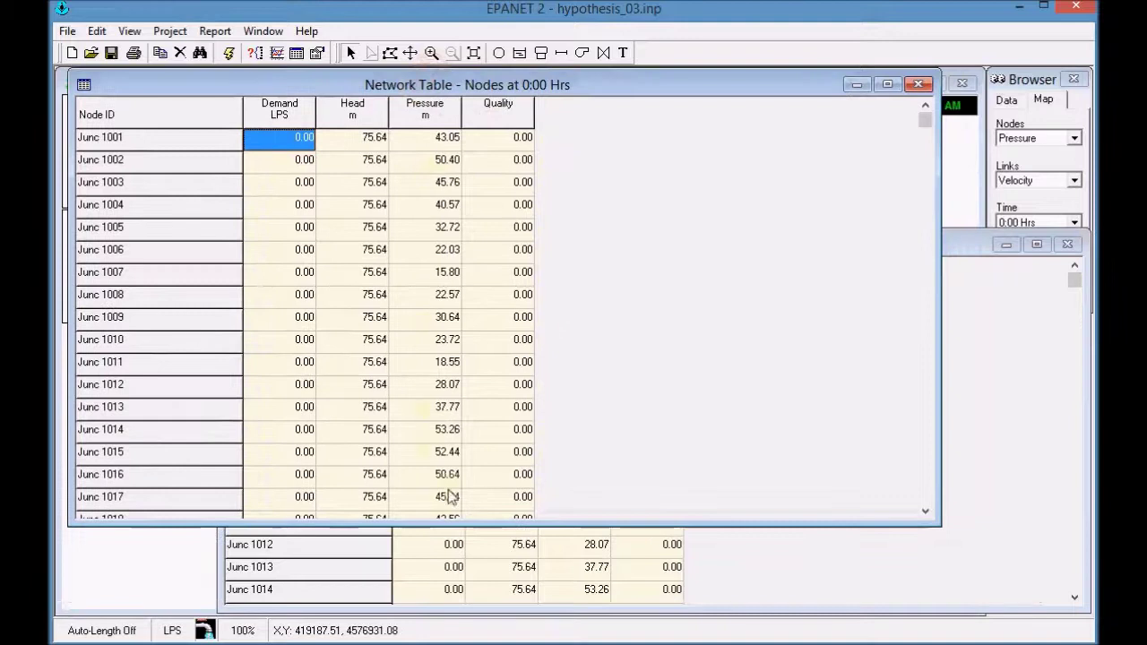
{"action": "left_click_drag", "start_coordinate": [458, 524], "coordinate": [445, 389]}
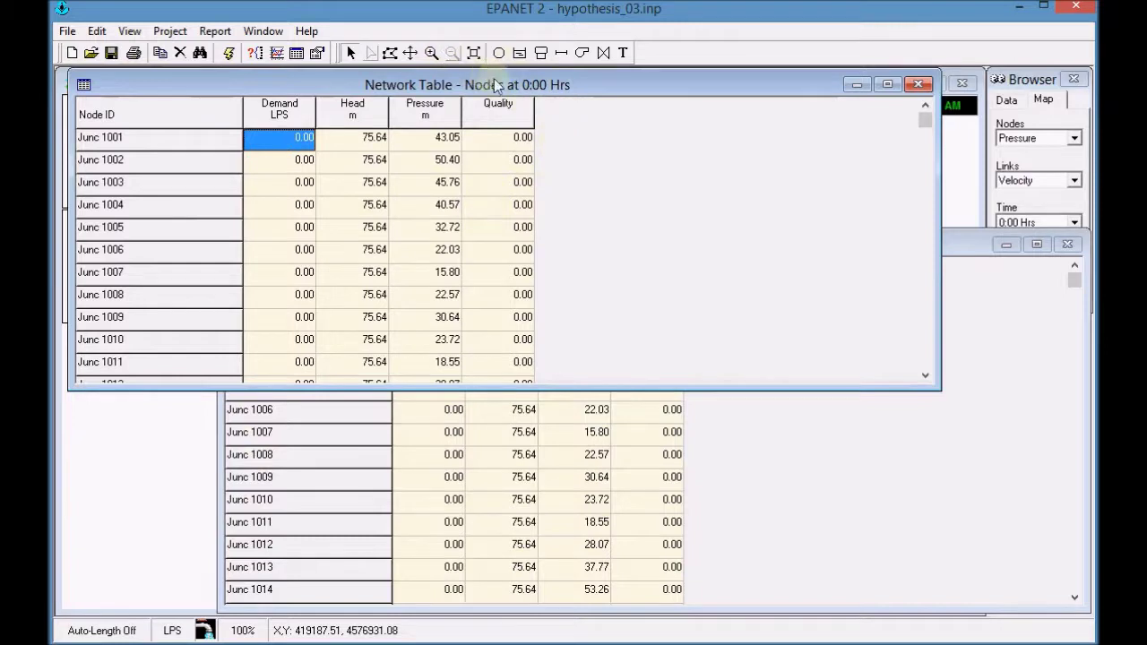
- Close the 10:00 Hrs and 0:00 Hrs node tables
{"action": "left_click", "coordinate": [959, 249]}
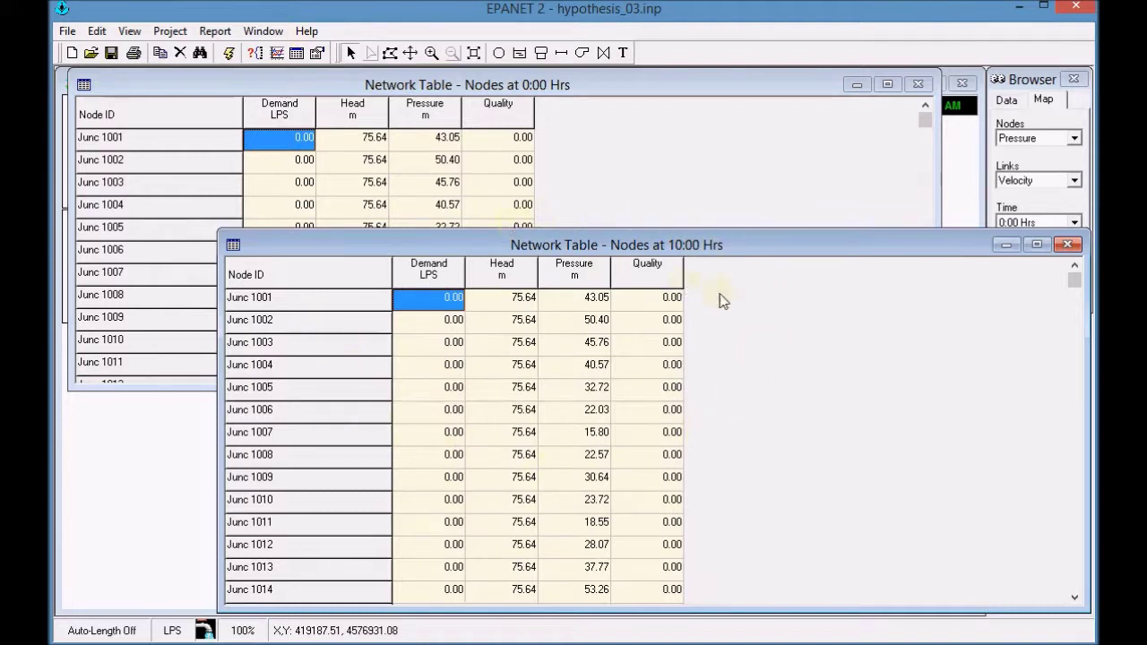
{"action": "left_click", "coordinate": [1056, 250]}
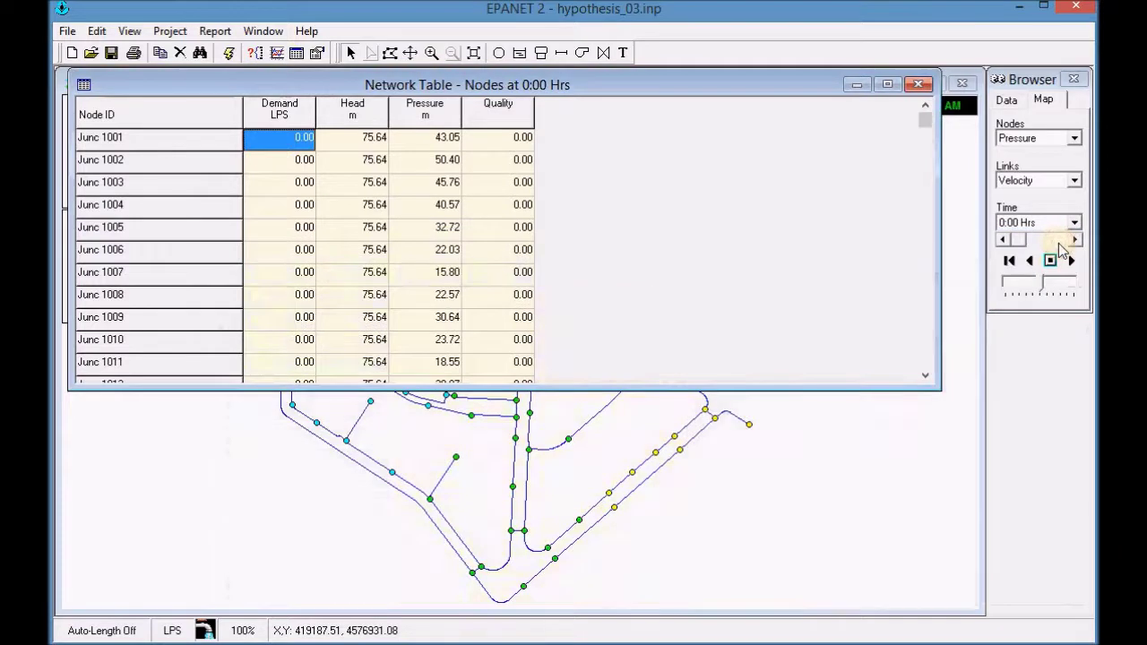
{"action": "left_click", "coordinate": [918, 84]}
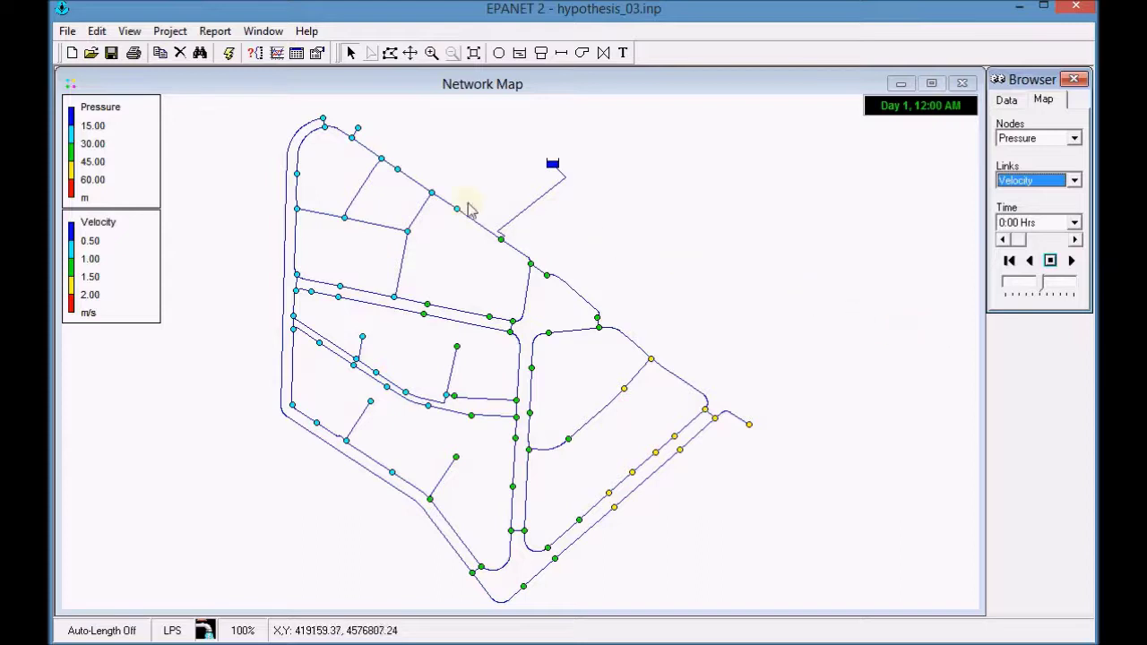
- Start saving the project as the network file hypothesis_03.net
{"action": "left_click", "coordinate": [112, 56]}
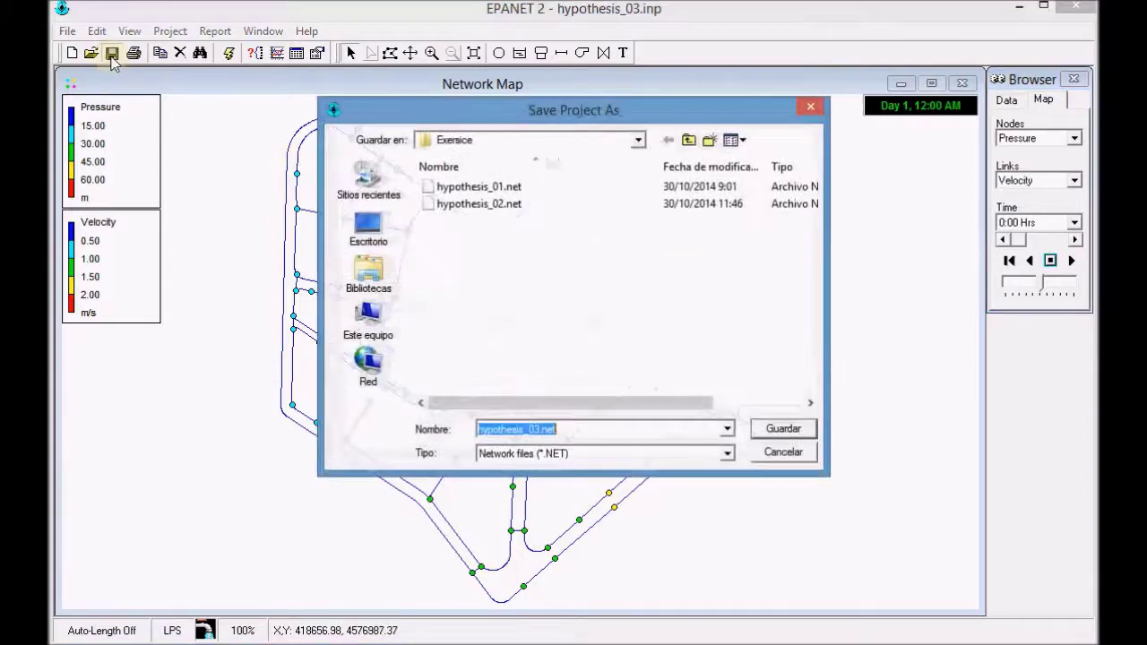